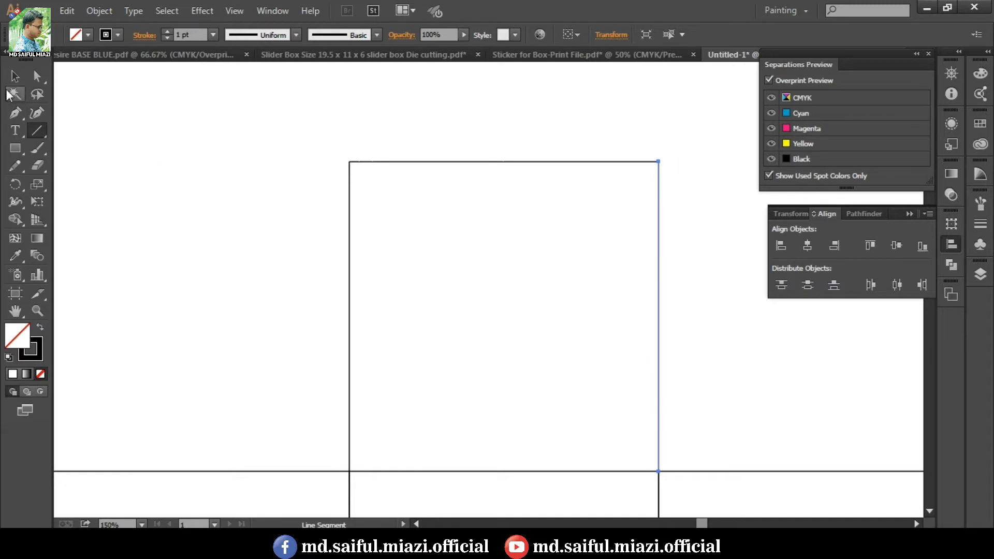
Set the keyboard increment to 1.5 cm and place a copy of the upper panel's top line that distance above it
key(v)
click(273, 186)
key(ctrl+k)
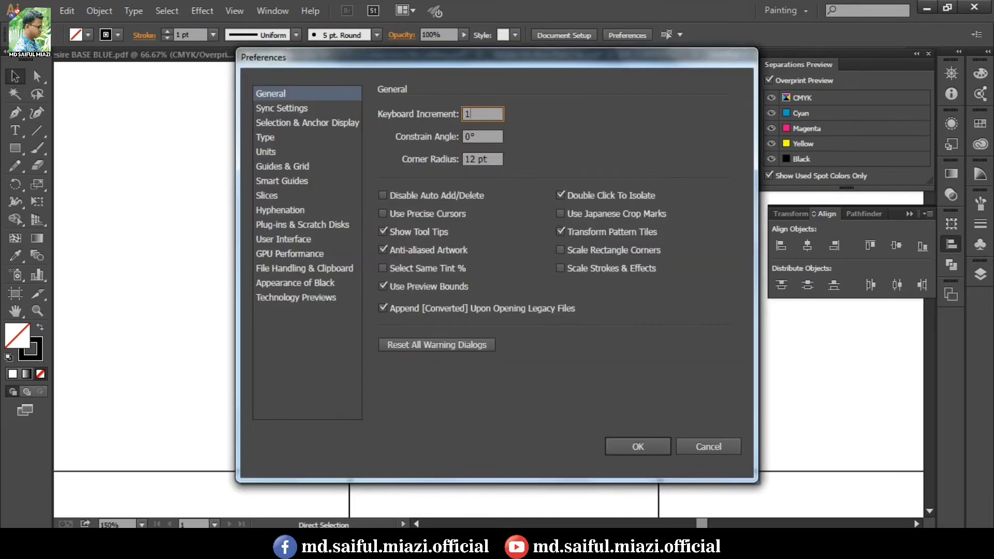
text(1.5 cm)
key(Return)
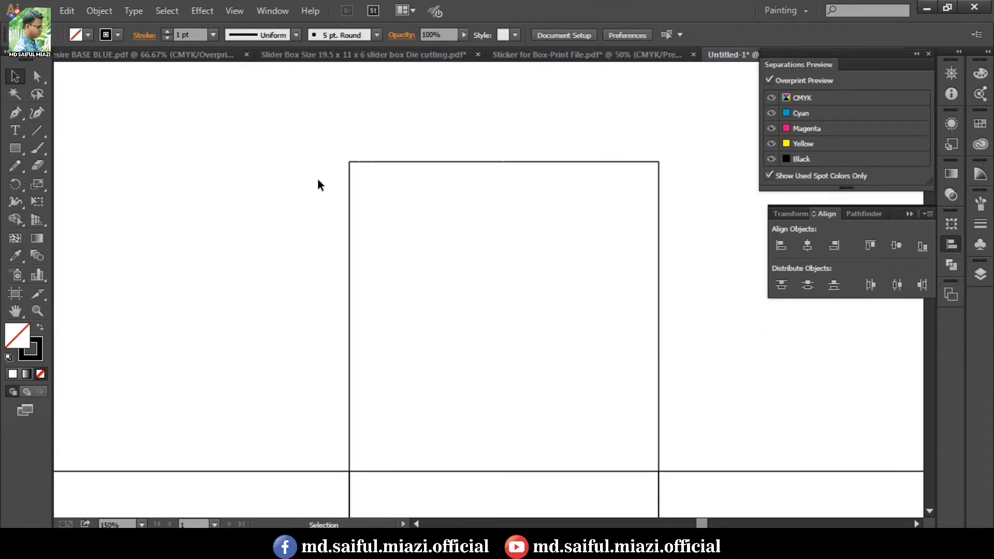
click(391, 162)
key(alt+Up)
Try a width of 7 cm for the copied line above the panel, and undo it
click(611, 34)
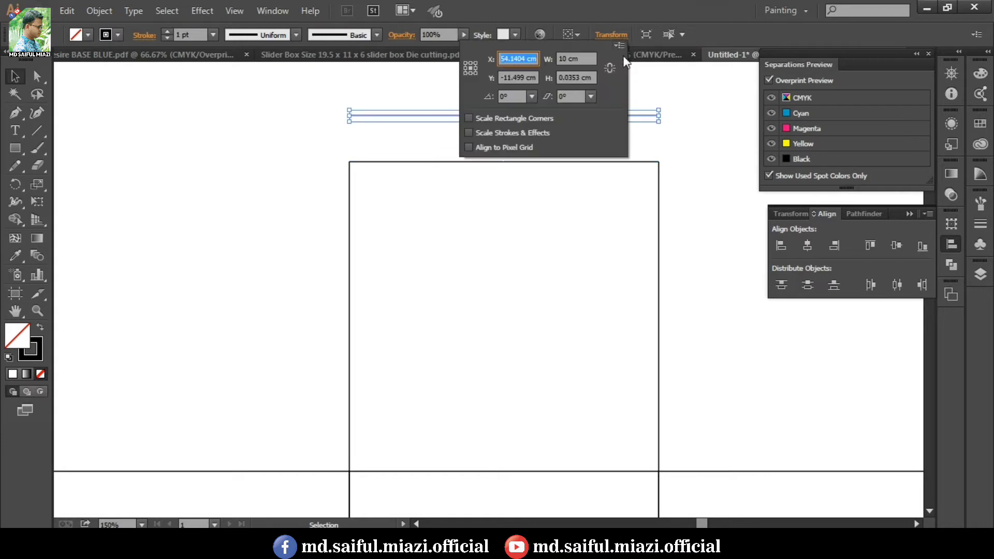
double_click(568, 58)
text(7)
key(Return)
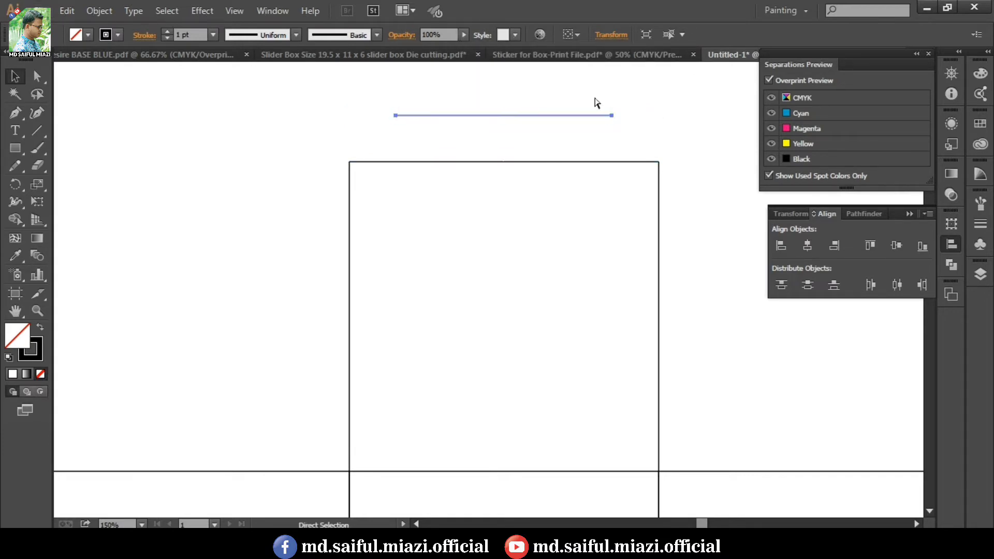
key(ctrl+z)
Set the width of the copied line above the panel to 8 cm
click(612, 34)
double_click(565, 58)
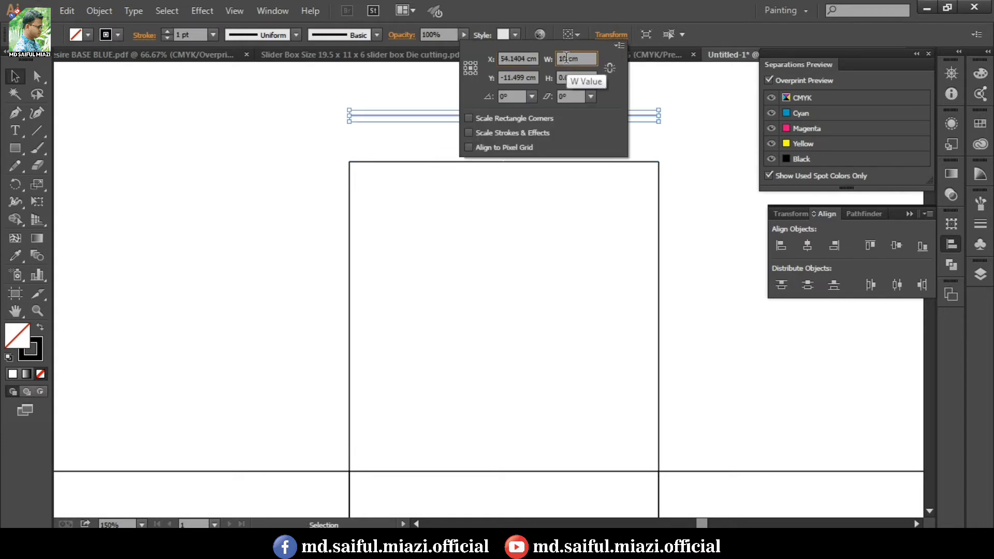
text(8)
key(Return)
Draw two arcs connecting the panel's upper corners to the ends of the shortened line, forming a rounded tuck flap
drag(37, 130, 83, 148)
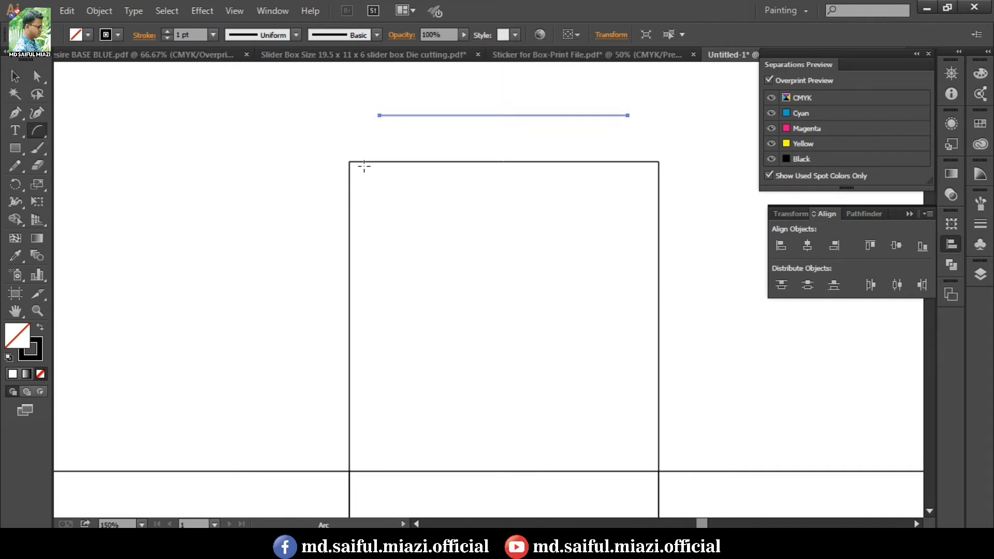
drag(349, 161, 380, 115)
drag(659, 161, 627, 115)
click(15, 76)
click(147, 157)
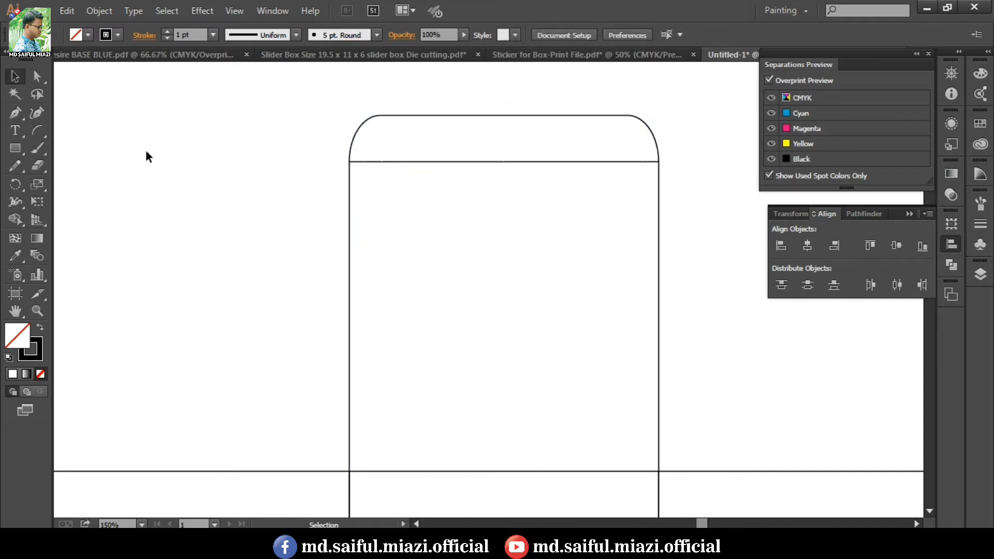
Set the keyboard increment to 0.1 cm and place two evenly spaced copies of the tuck flap's fold line below it
click(390, 160)
click(282, 201)
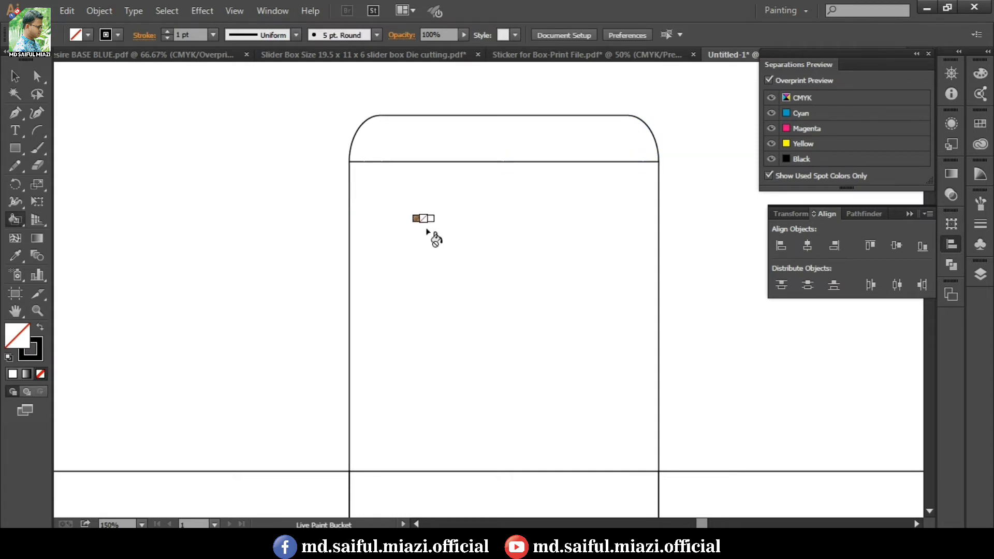
key(ctrl+k)
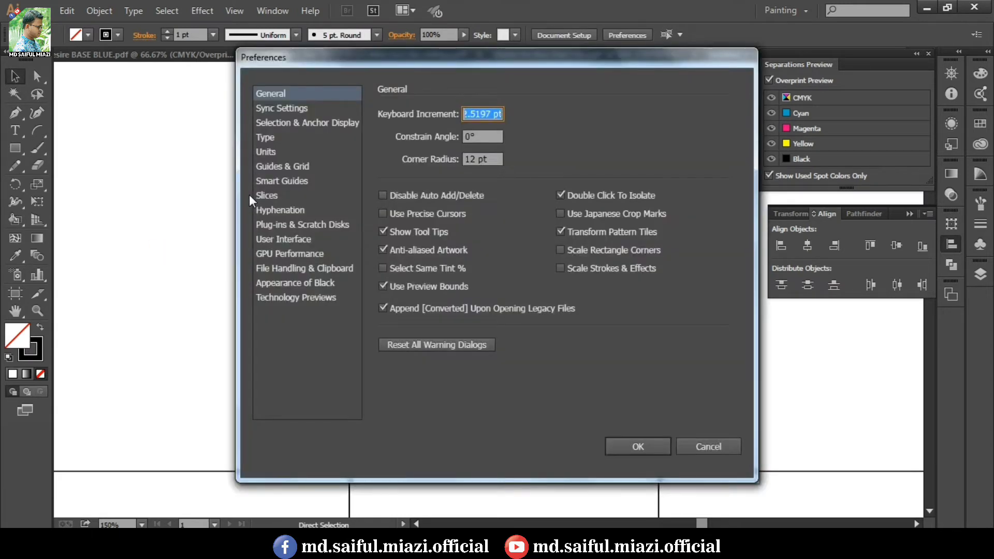
text(0.1)
key(Return)
click(410, 160)
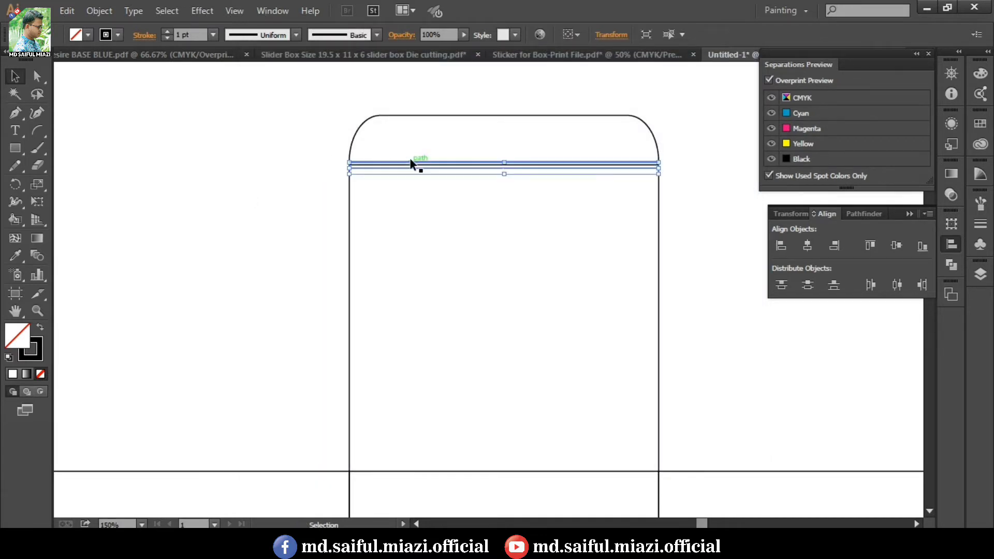
key(alt+Down)
click(461, 221)
click(436, 172)
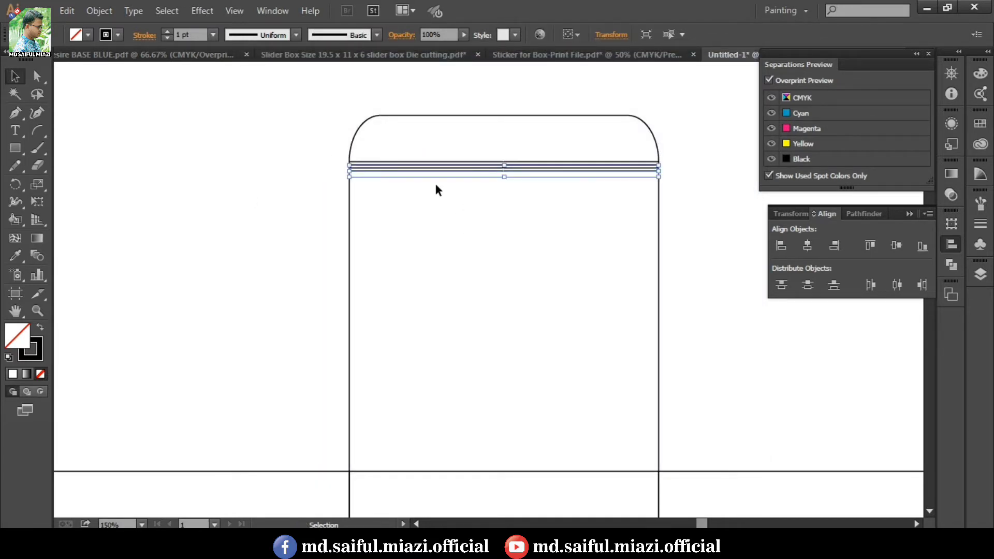
key(Down)
click(438, 193)
Set the width of the middle of the three parallel fold lines to 9 cm
key(ctrl+space)
ctrl+click(439, 158)
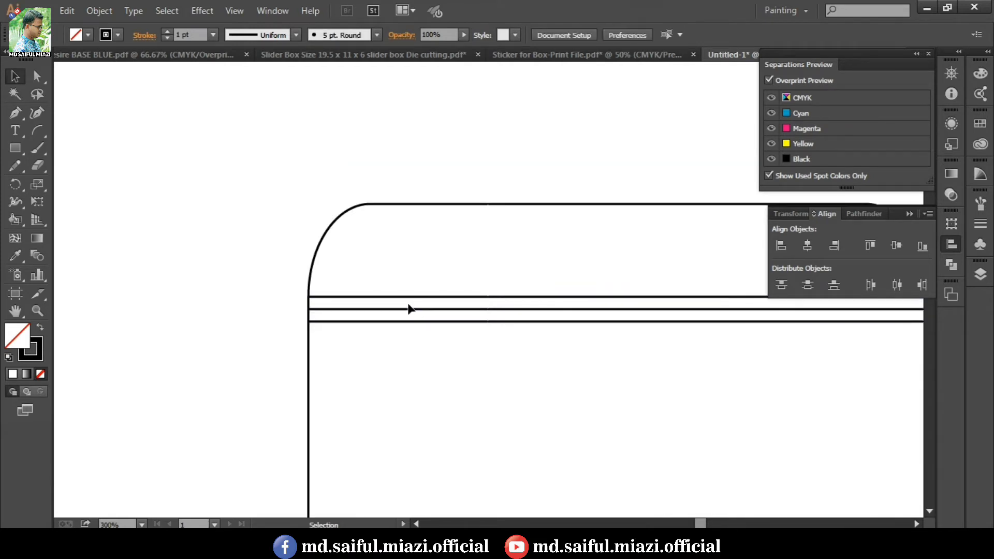
drag(452, 360, 344, 340)
click(368, 289)
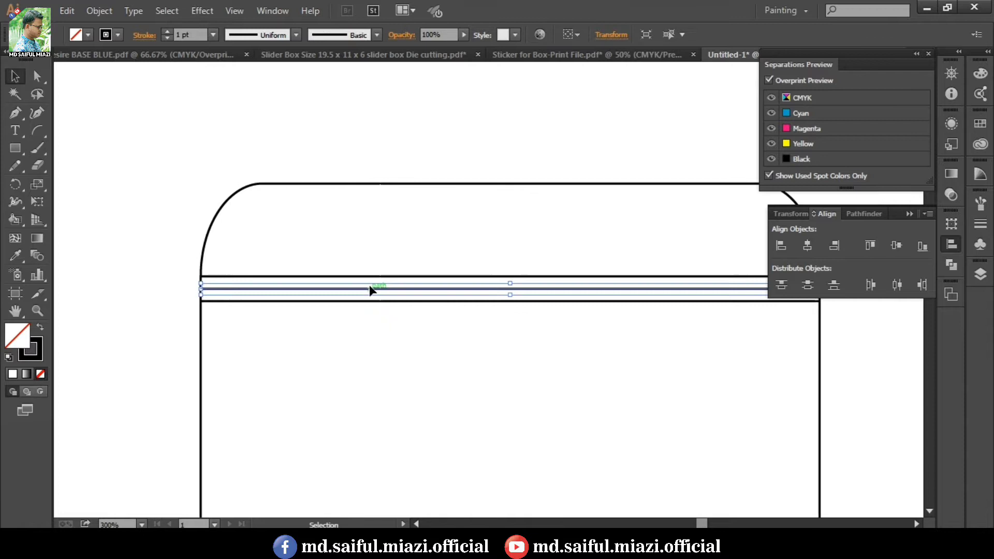
click(611, 35)
double_click(565, 58)
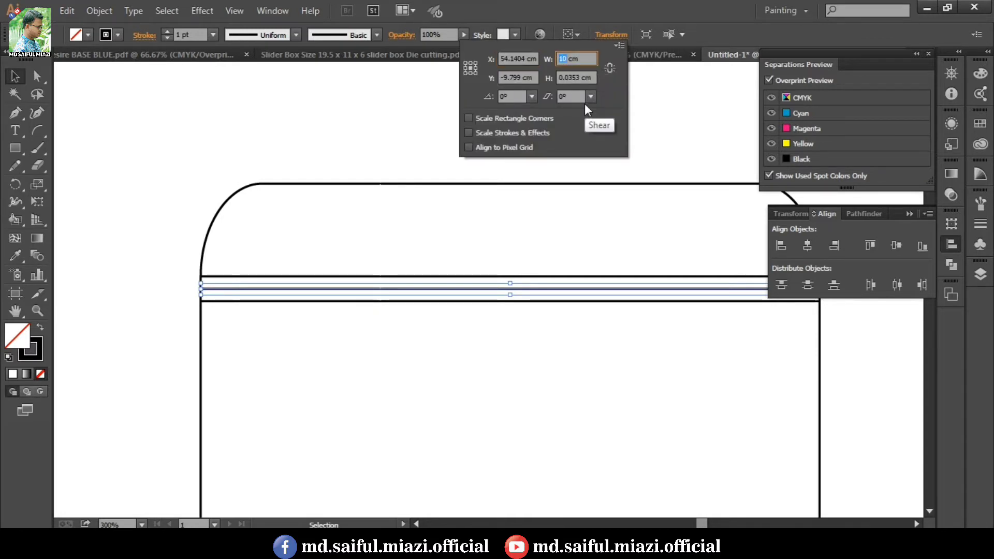
text(9)
key(Return)
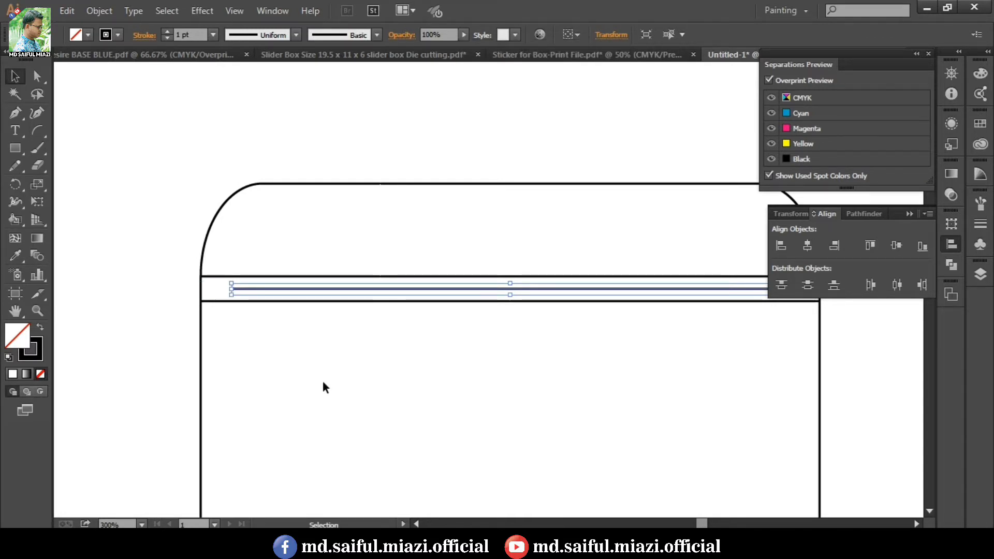
click(324, 383)
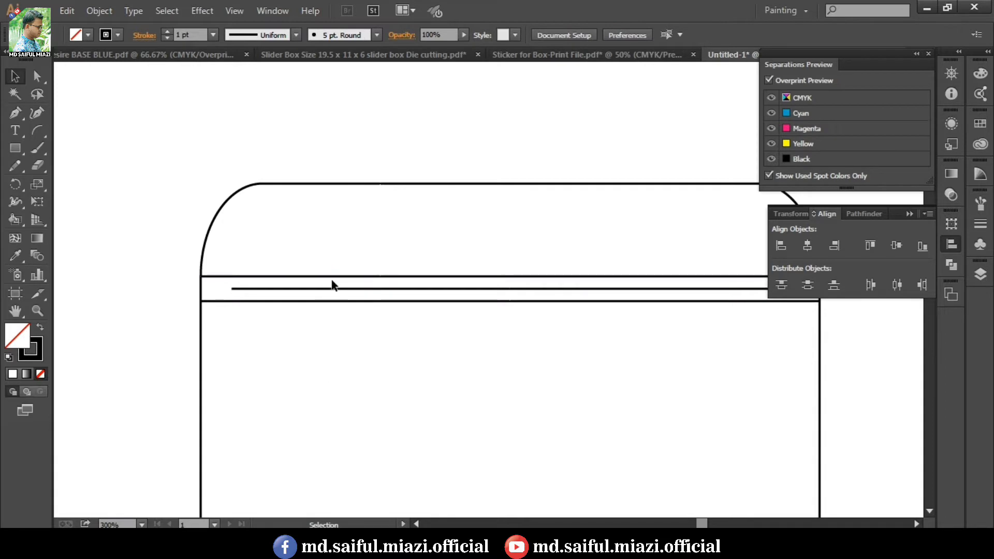
Draw short segments at both ends of the uppermost fold line, reaching the middle line's ends, and delete the full-length line beneath them
drag(42, 129, 88, 132)
drag(202, 276, 231, 276)
key(space)
drag(459, 238, 302, 226)
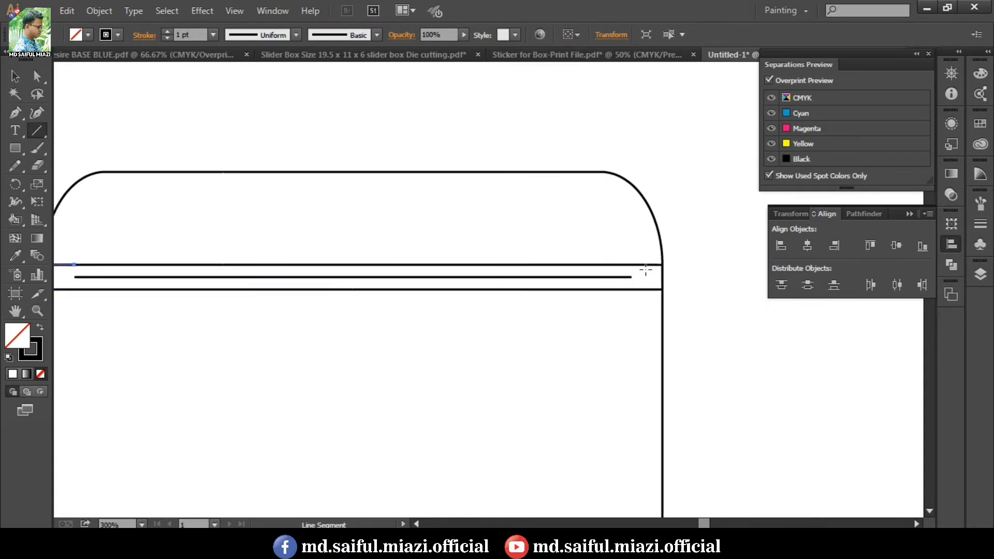
drag(663, 264, 634, 264)
key(v)
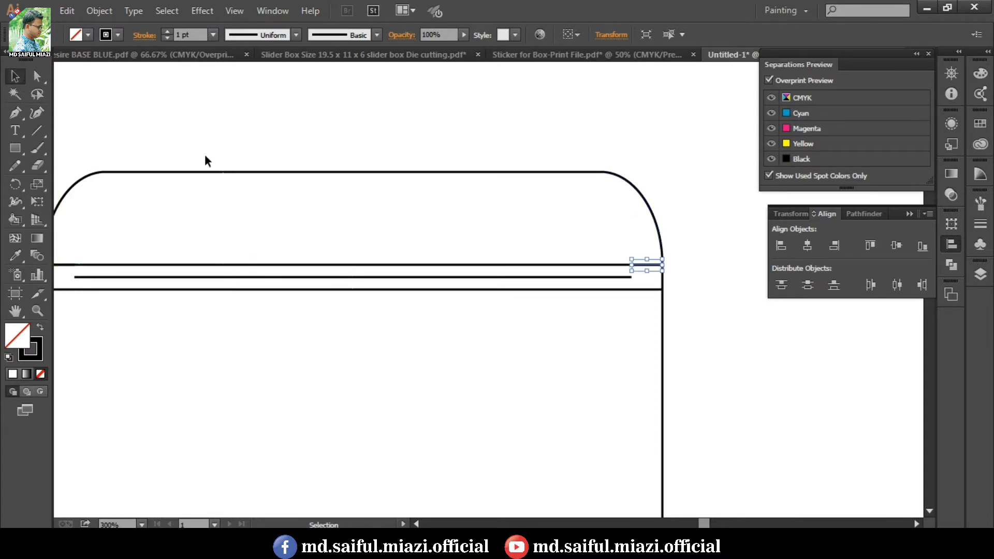
click(321, 268)
key(Delete)
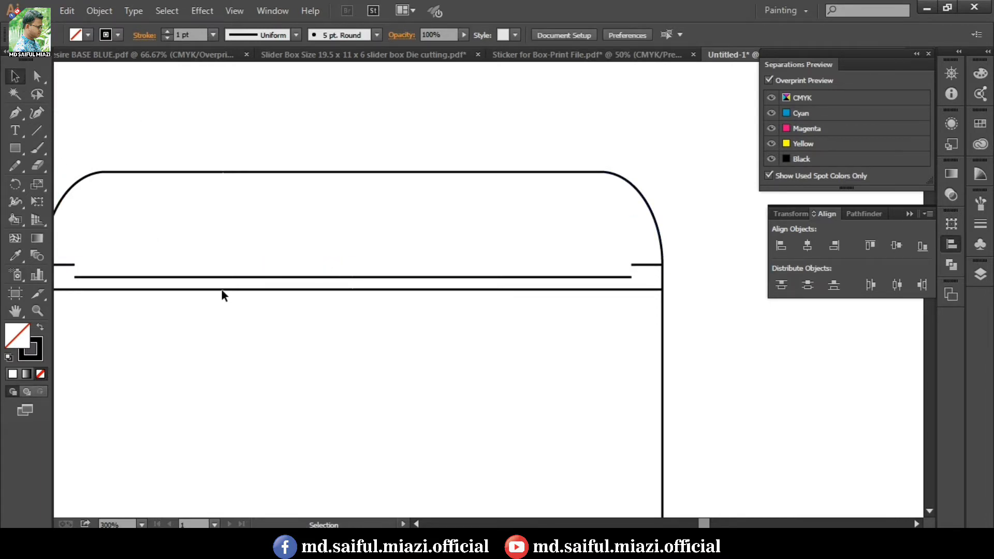
Try an arc from the lowest fold line to the right short segment's inner end, and undo it
click(237, 290)
click(257, 336)
drag(37, 130, 92, 150)
drag(631, 289, 636, 266)
key(ctrl+z)
click(34, 78)
click(15, 77)
Shorten the middle fold line to a width of 8.5 cm
drag(244, 114, 293, 117)
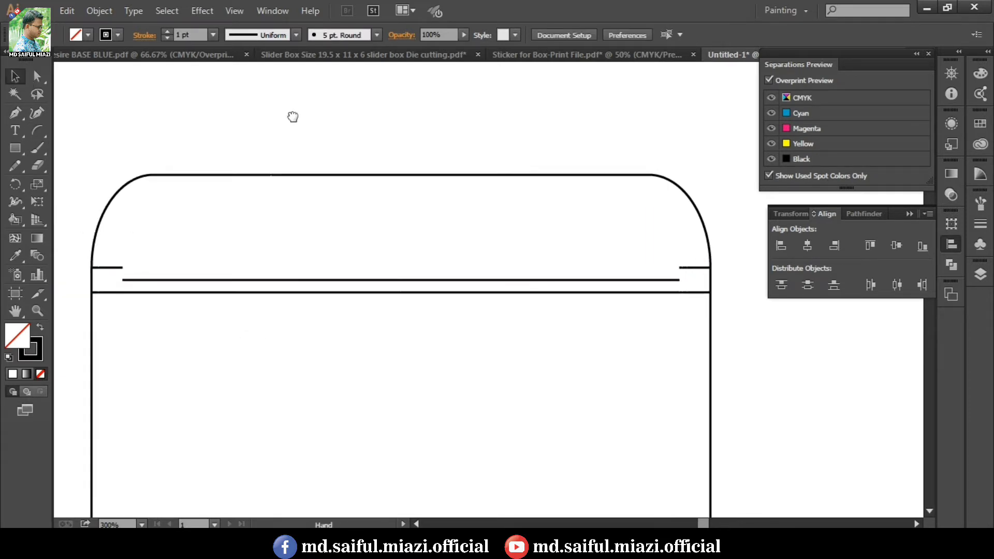
click(298, 280)
click(611, 35)
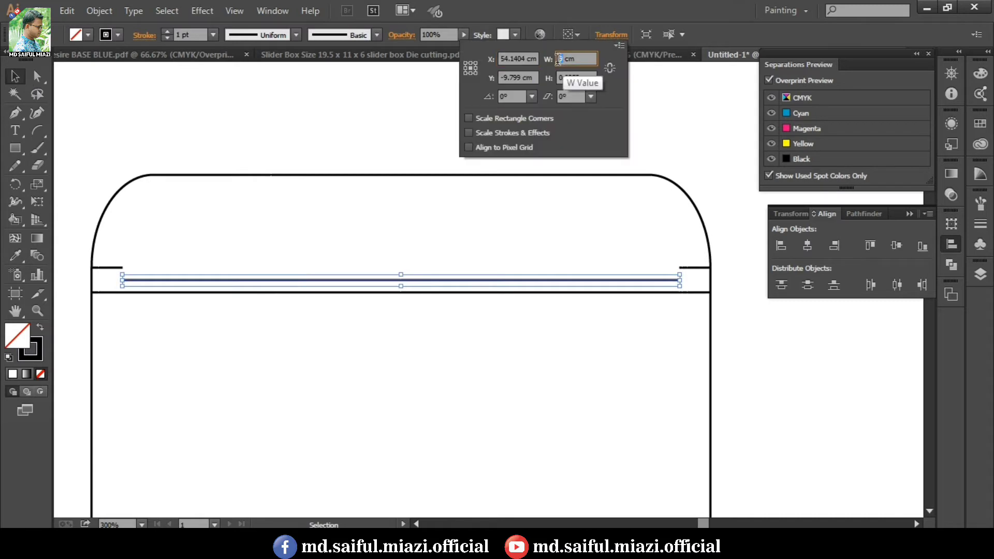
double_click(575, 59)
text(8.5)
key(Return)
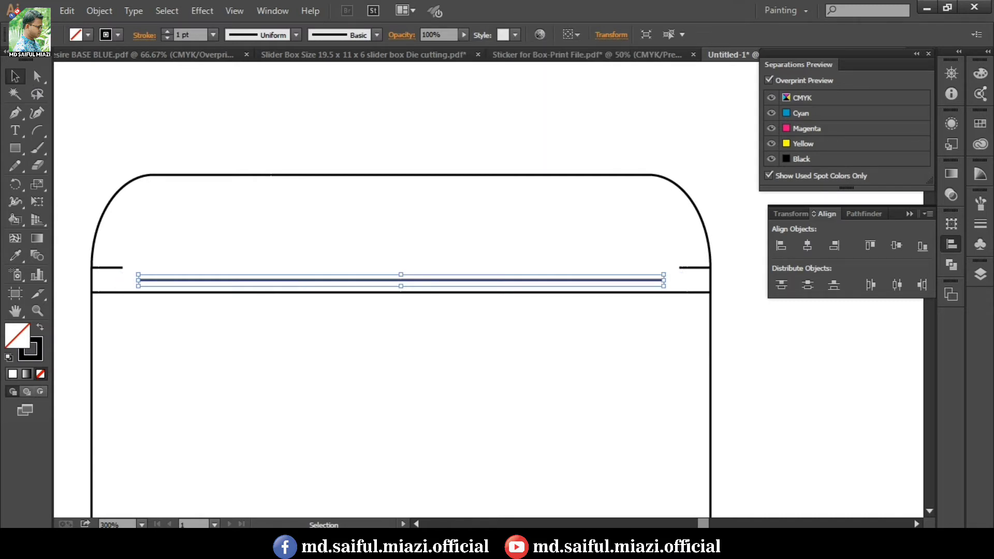
click(251, 334)
Draw curved lock slits from the lowest fold line up to the inner ends of both short segments
click(37, 130)
drag(138, 290, 123, 267)
drag(664, 292, 680, 268)
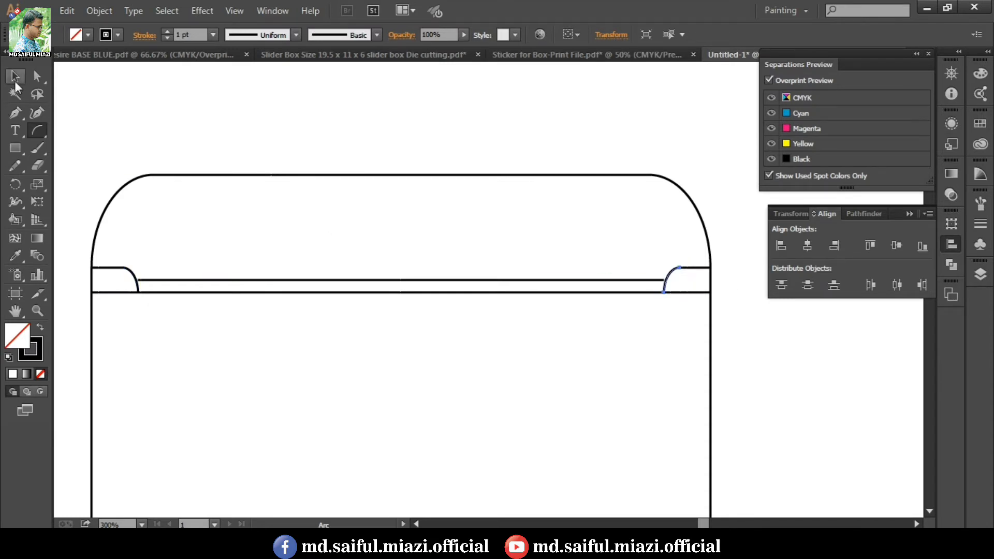
Delete the lowest full-width fold line under the two curved slits
click(15, 76)
click(228, 292)
key(Delete)
click(142, 280)
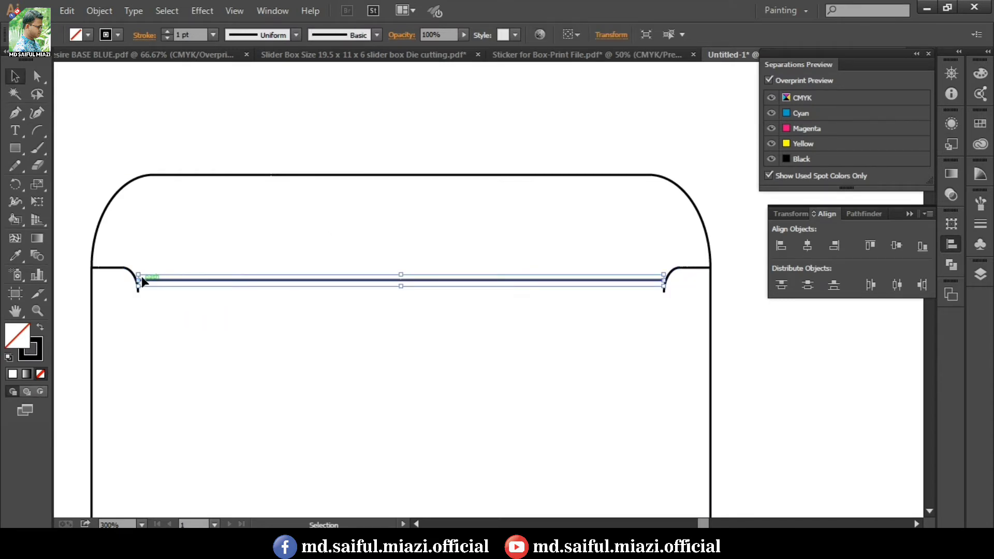
click(139, 280)
click(184, 313)
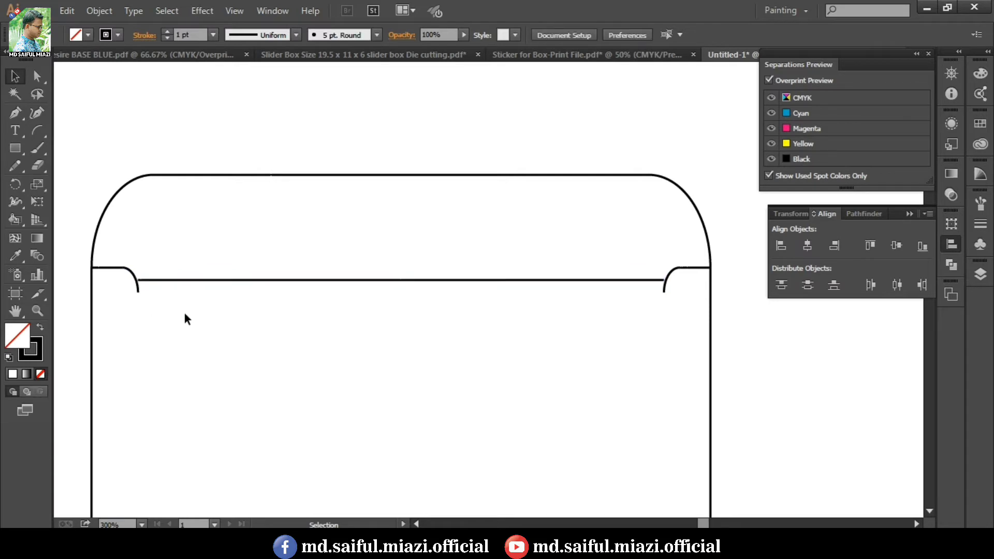
Group all lines of the upper lid panel together with its tuck flap
scroll(185, 313, down, 1)
ctrl+alt+click(278, 313)
ctrl+alt+click(278, 313)
ctrl+alt+click(647, 288)
ctrl+alt+click(647, 288)
drag(531, 314, 577, 183)
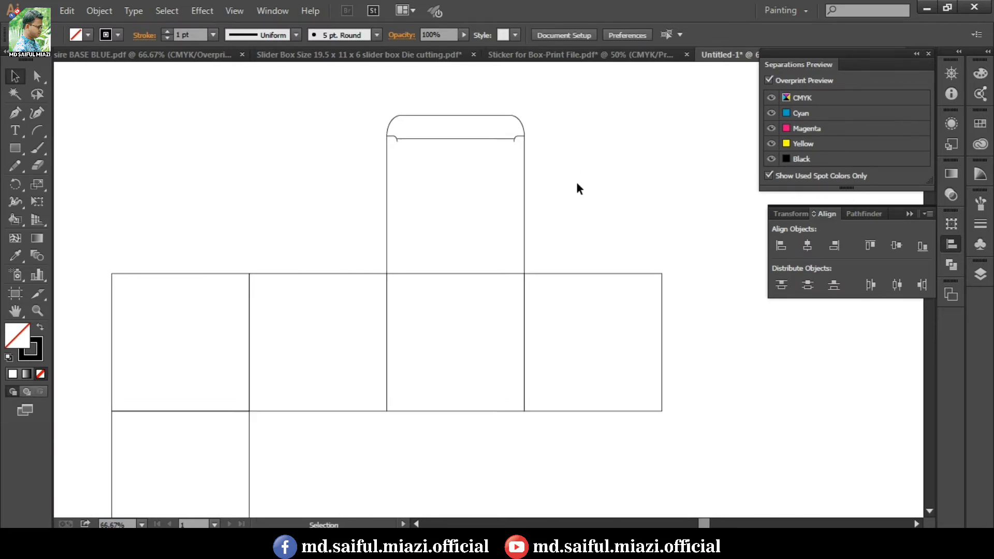
drag(345, 94, 612, 260)
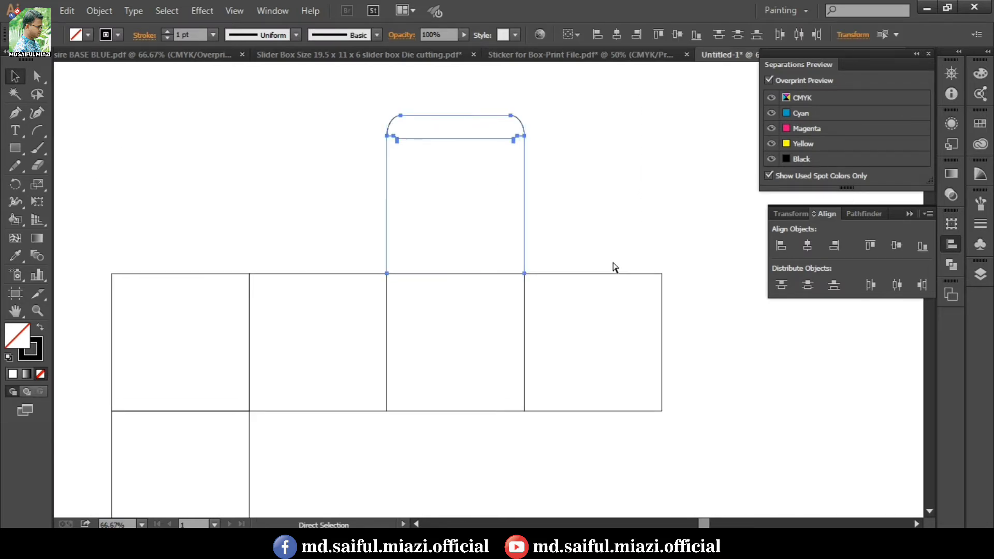
Delete the square outline below the leftmost box panel
click(250, 444)
key(Delete)
click(524, 171)
click(598, 194)
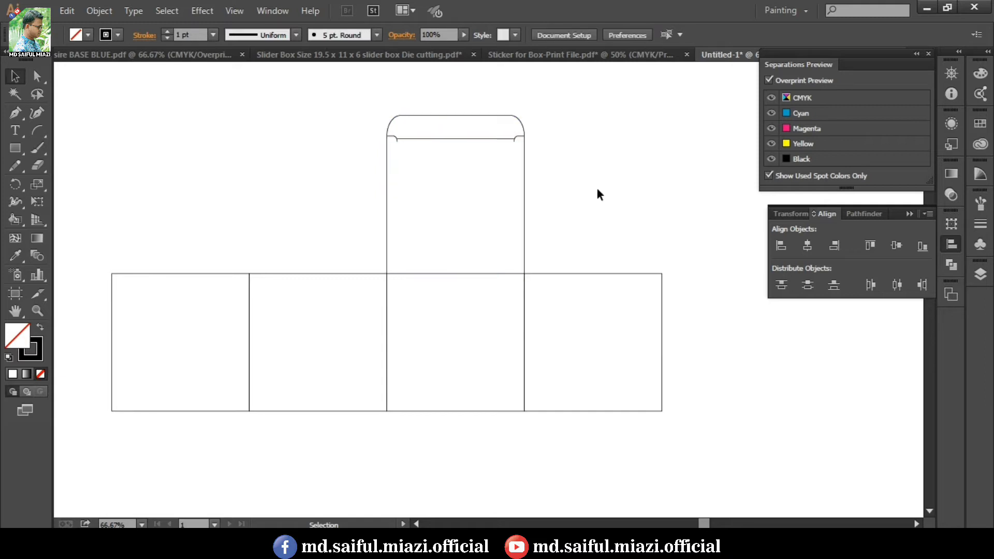
Set the keyboard increment to 0.5 cm and make a copy of the lid group offset downward by that distance
key(k)
key(ctrl+k)
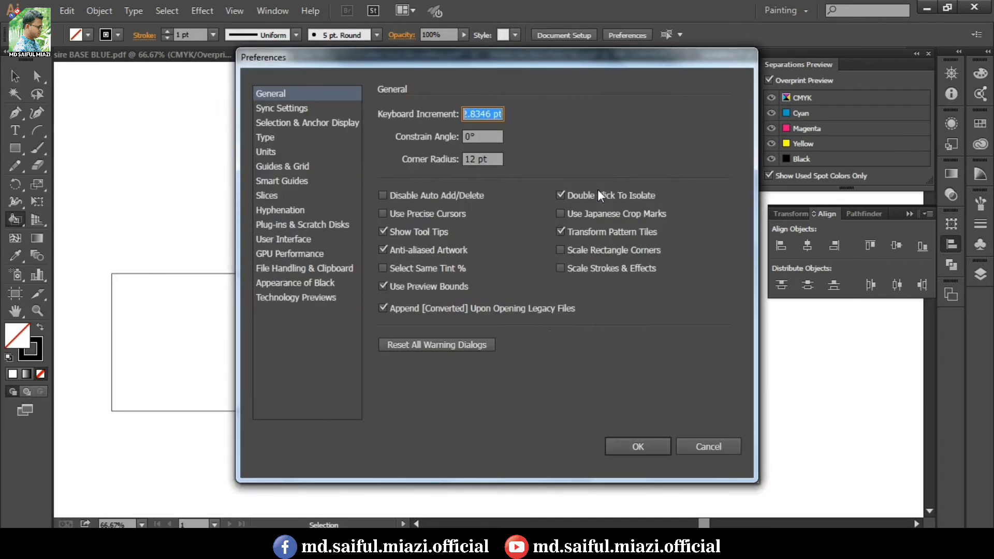
text(0.5)
key(Return)
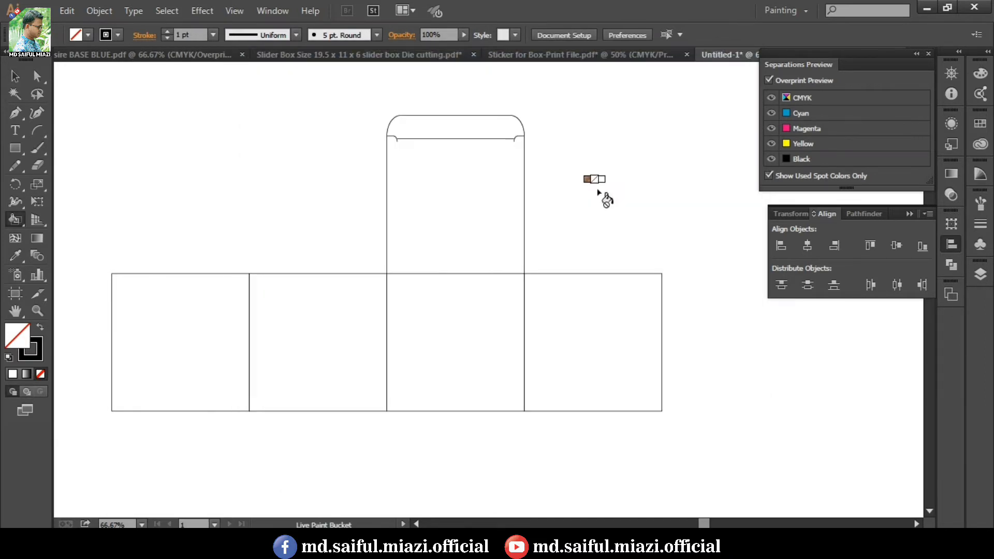
key(v)
click(524, 223)
key(alt+Down)
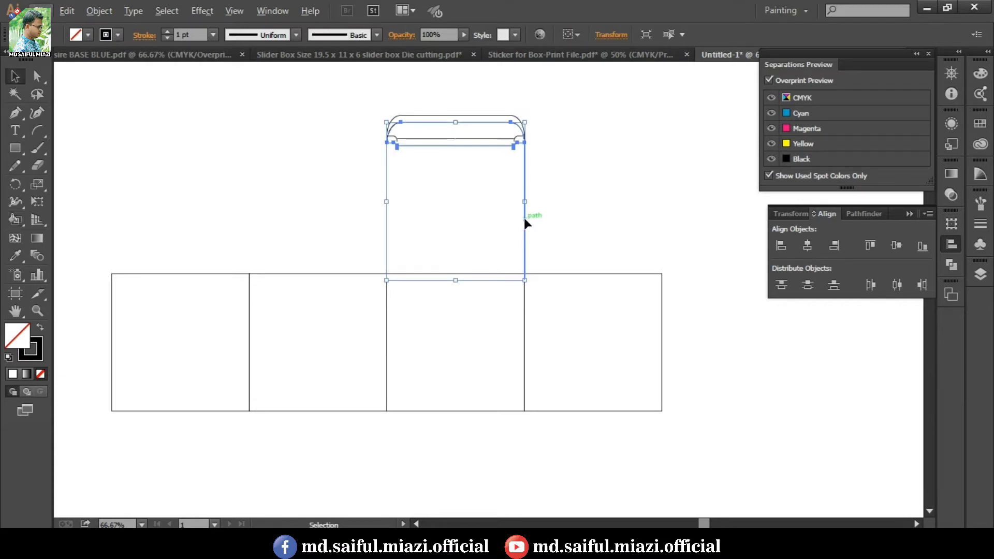
key(alt)
key(Down)
key(Down)
key(Down)
key(Down)
key(Down)
key(Down)
key(Down)
key(Escape)
key(Down)
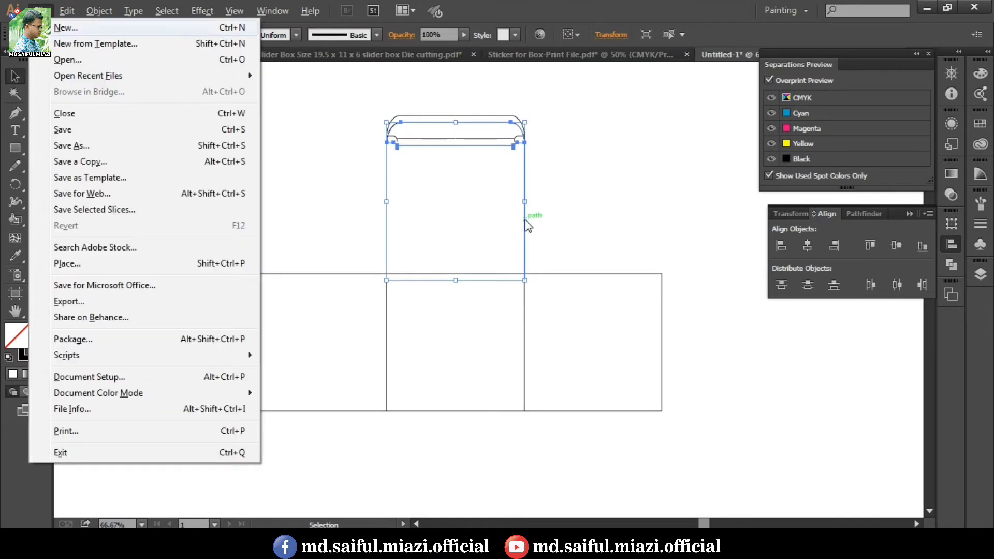
key(Escape)
Rotate the lid copy 180° and attach it to the lower edge of the leftmost panel with its tuck flap facing down
drag(520, 213, 310, 443)
scroll(361, 317, down, 3)
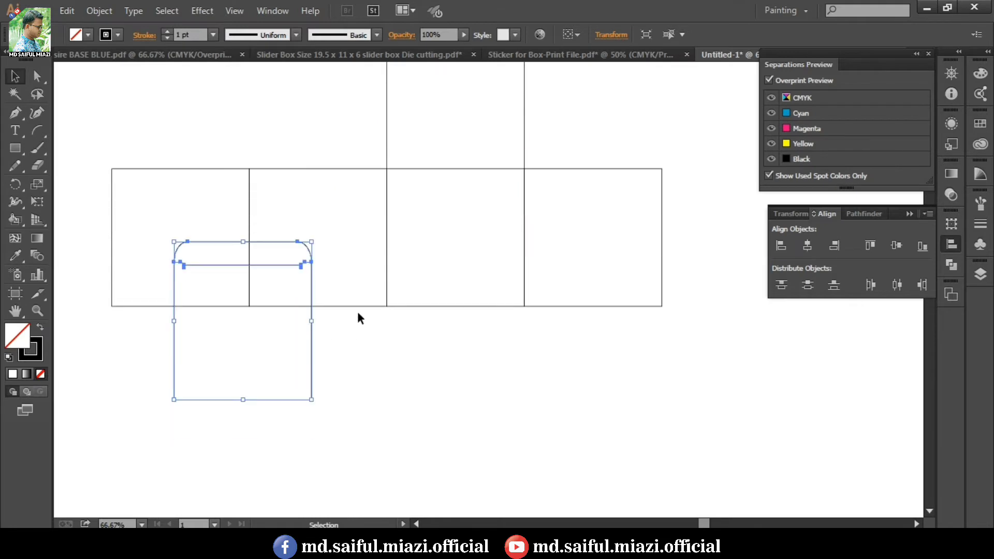
drag(317, 235, 184, 433)
drag(311, 338, 249, 405)
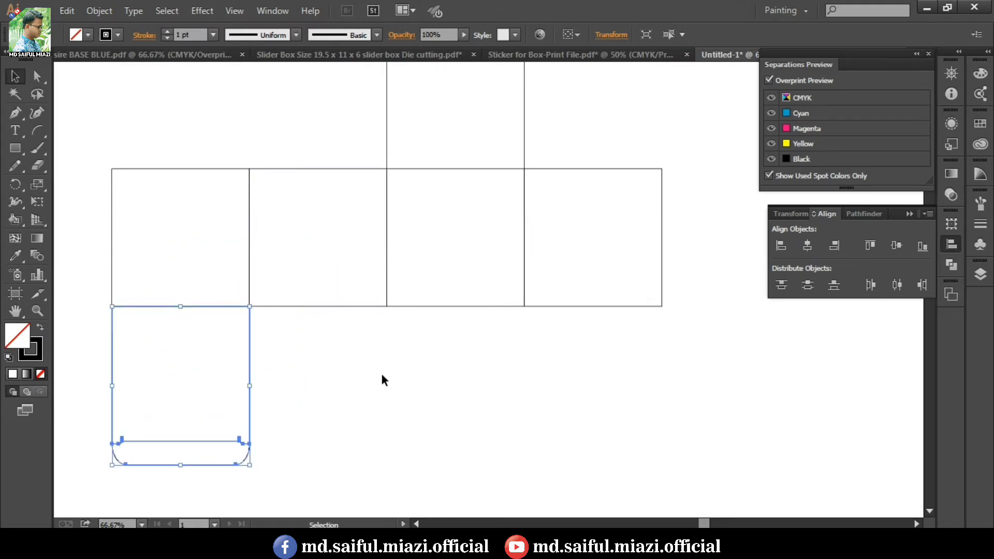
click(382, 380)
scroll(376, 381, up, 3)
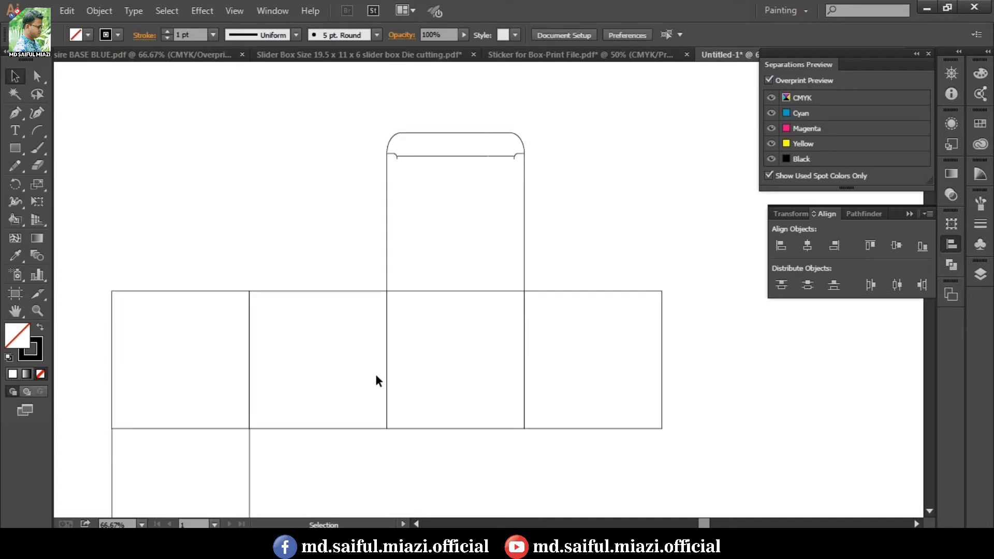
Draw a vertical line along the leftmost panel's outer edge and offset it about 1.5 cm outward
drag(302, 333, 402, 323)
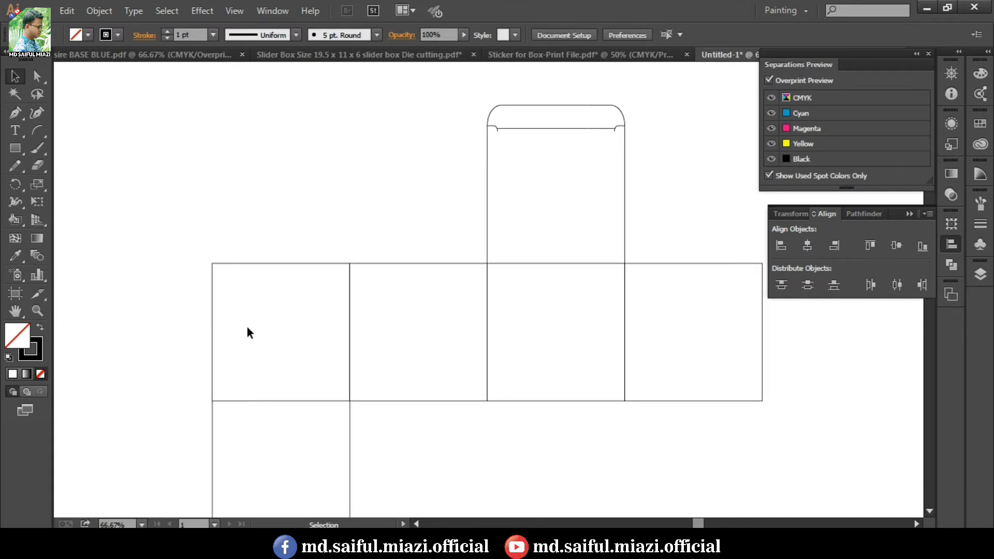
click(39, 129)
drag(38, 132, 104, 131)
drag(212, 263, 212, 401)
key(shift+Left)
key(shift+Left)
key(shift+Left)
key(shift+Left)
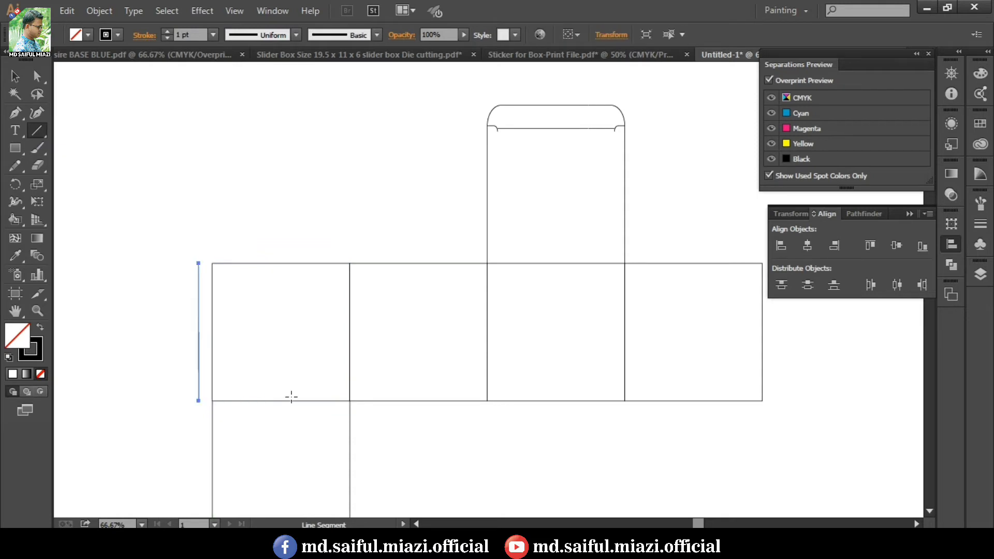
key(shift+Left)
key(shift+Left)
Set the height of the offset vertical line to 8 cm
click(612, 35)
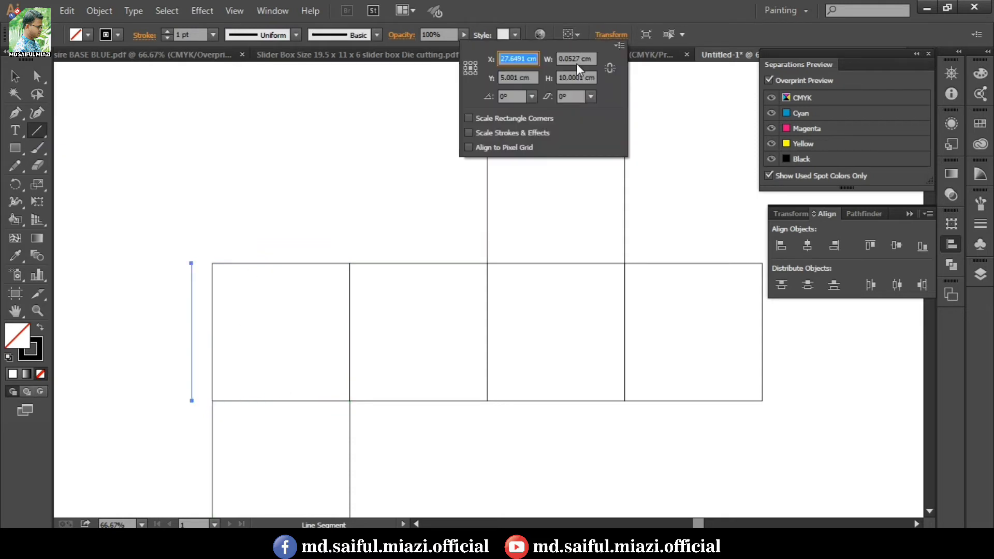
double_click(586, 77)
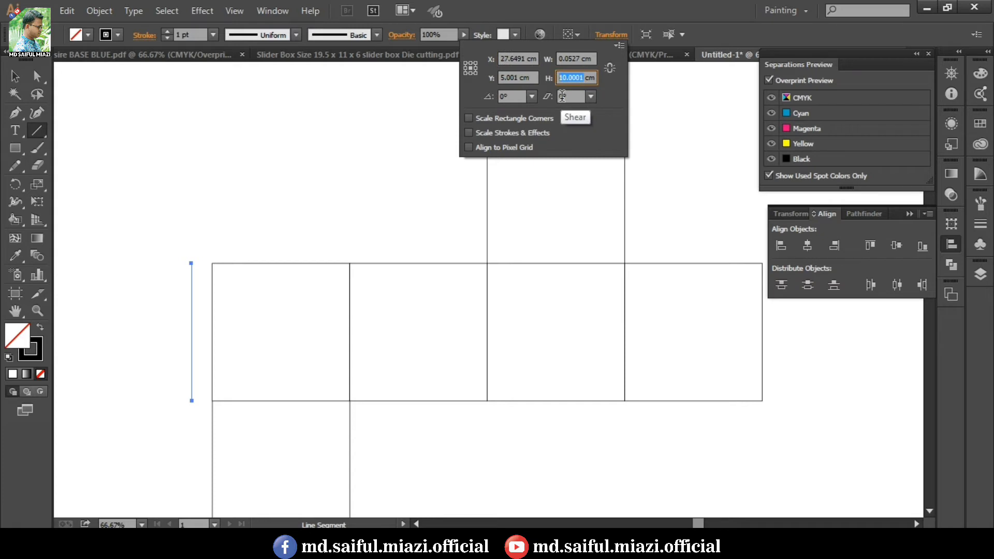
text(8)
key(Return)
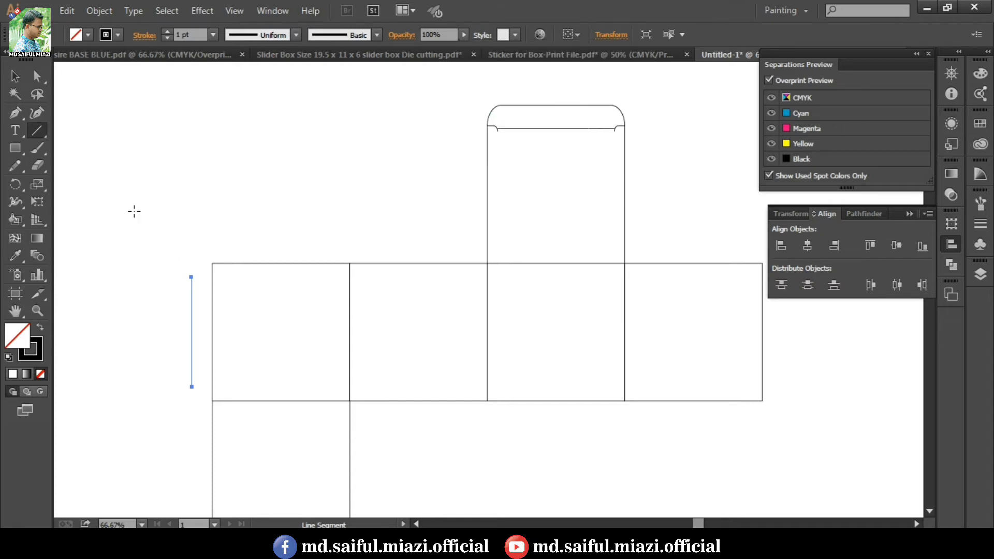
Close the glue flap with diagonal lines joining the 8 cm line's ends to the leftmost panel's corners
drag(191, 275, 212, 263)
drag(192, 387, 212, 401)
click(15, 76)
click(405, 217)
key(space)
drag(406, 217, 277, 232)
key(space)
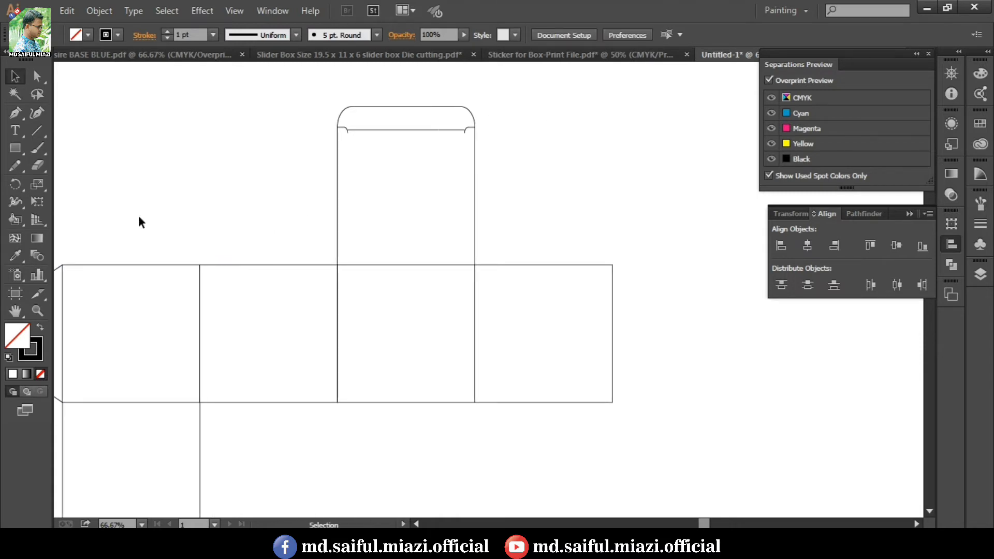
Draw a line along the second panel's upper edge and raise it 3 cm using a matching keyboard increment
click(36, 131)
drag(329, 264, 191, 264)
key(ctrl+k)
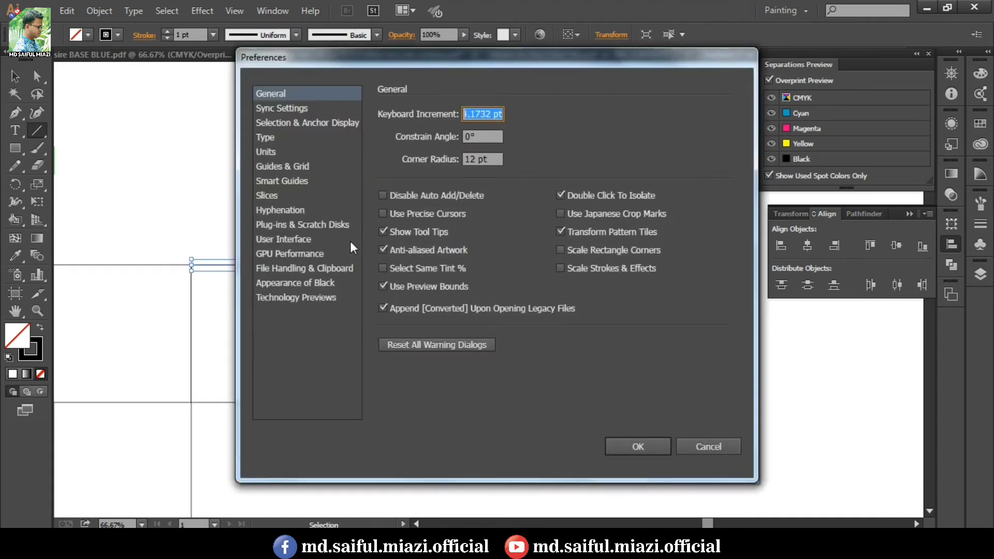
key(Return)
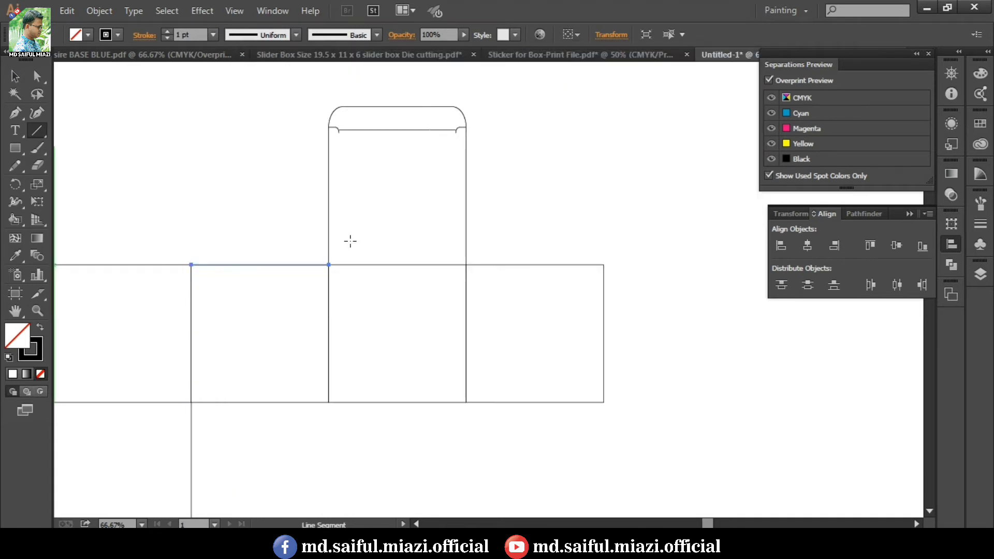
key(Up)
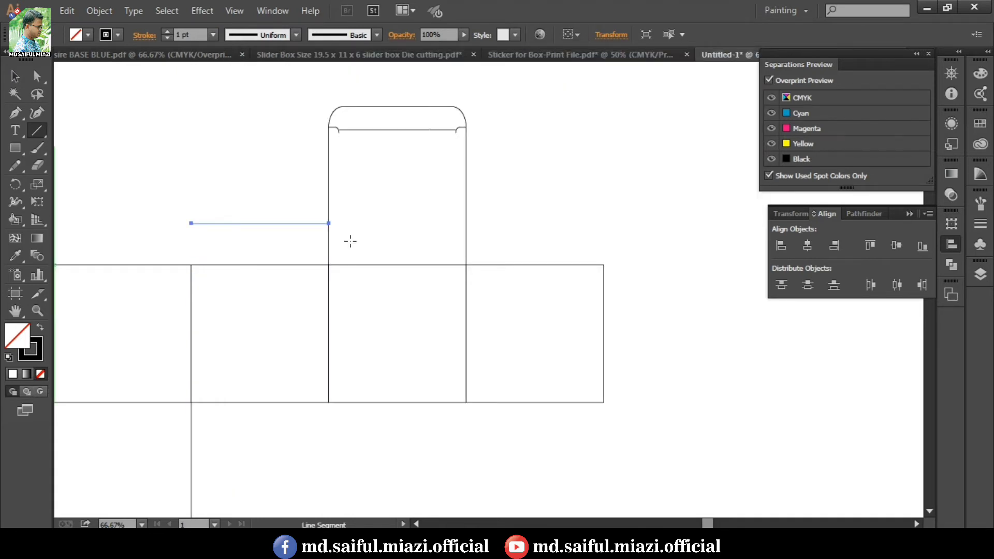
Set the width of the raised line above the second panel to 9.5 cm
click(612, 35)
double_click(566, 58)
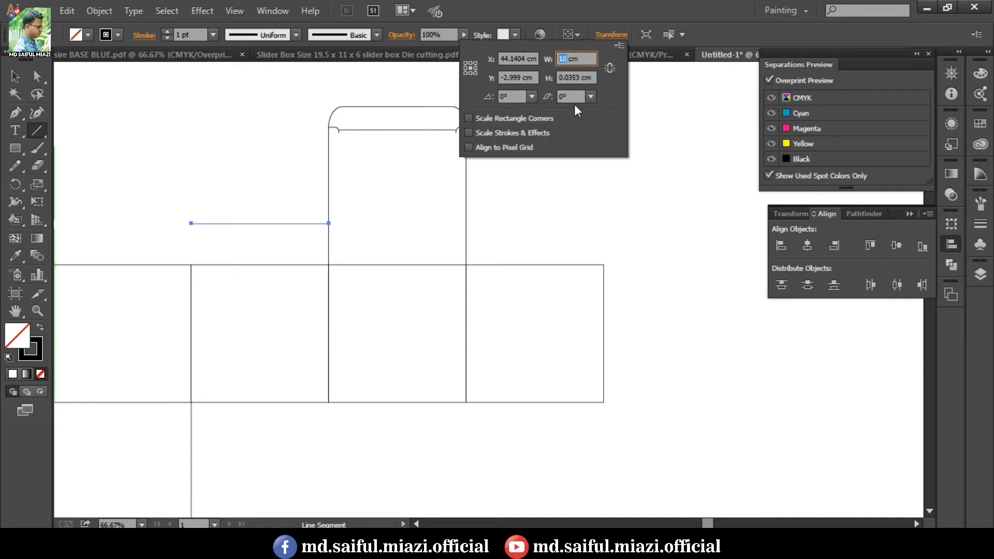
text(9.5)
key(Return)
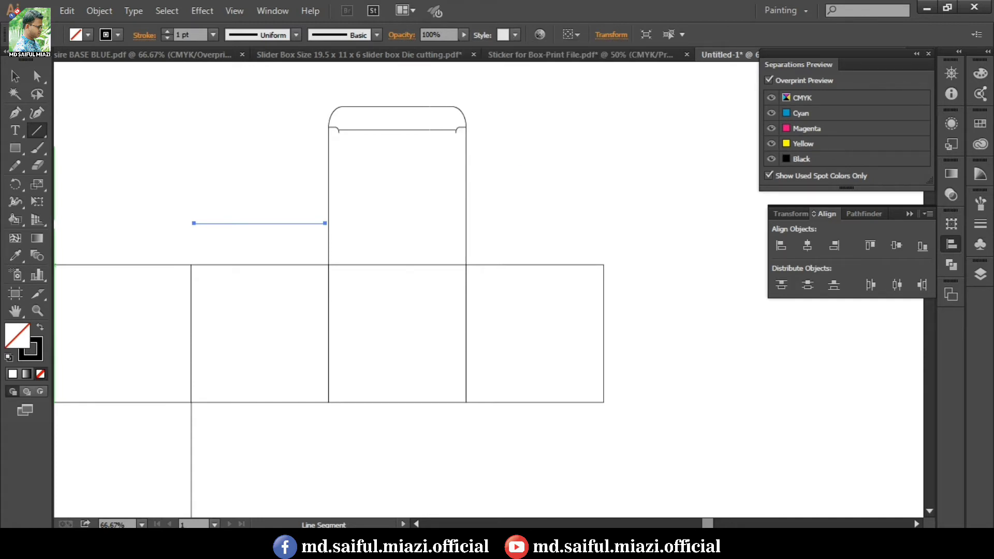
Set the width of the raised line above the second panel to 9 cm
click(608, 38)
double_click(575, 60)
text(9)
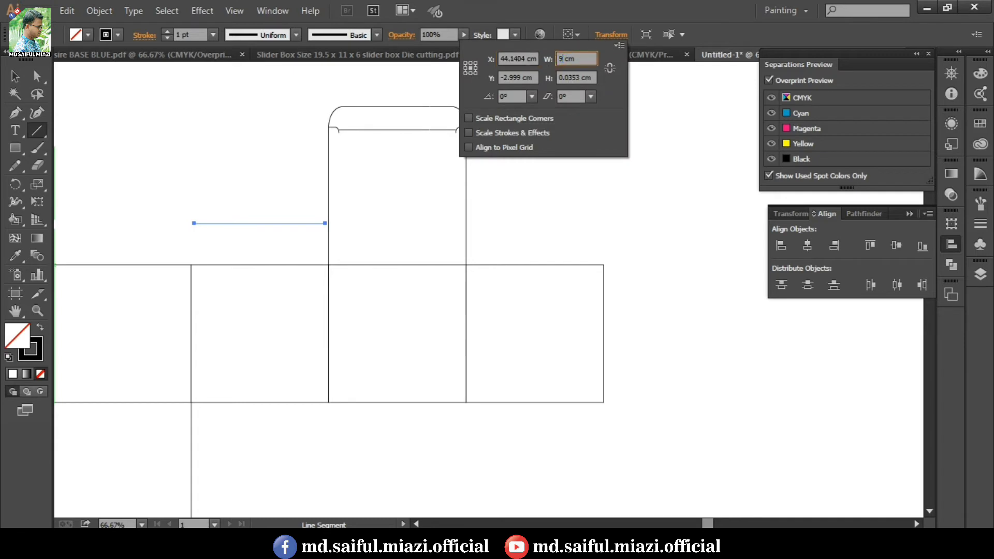
key(Return)
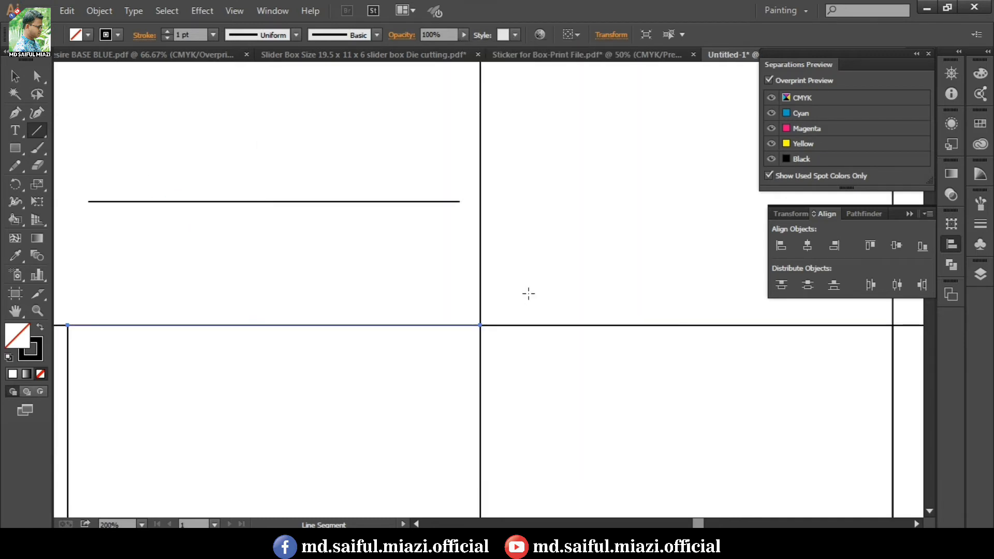
With a guide line about 0.5 cm above the panel edge, draw the dust flap's right side down to it and diagonally to the panel corner
key(Up)
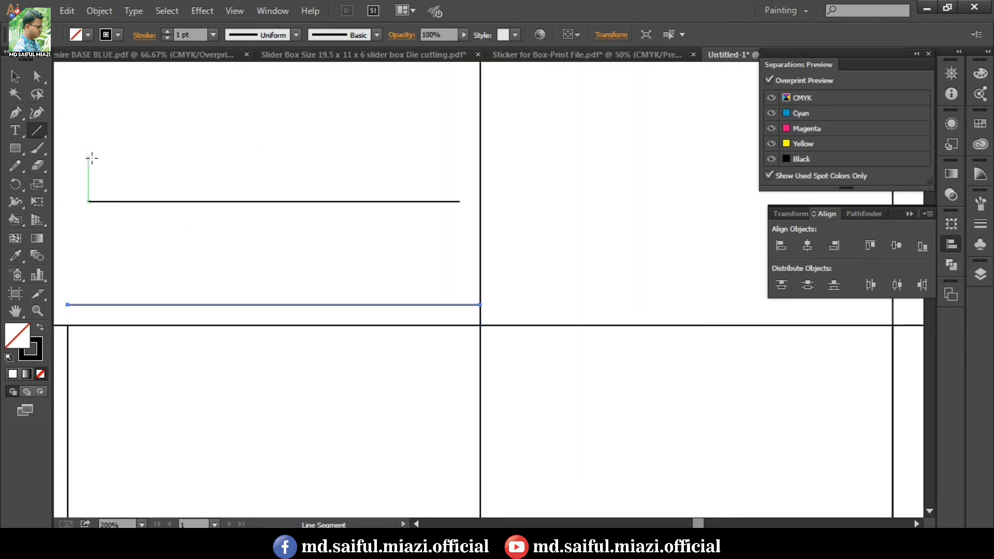
drag(460, 201, 460, 305)
key(v)
click(350, 314)
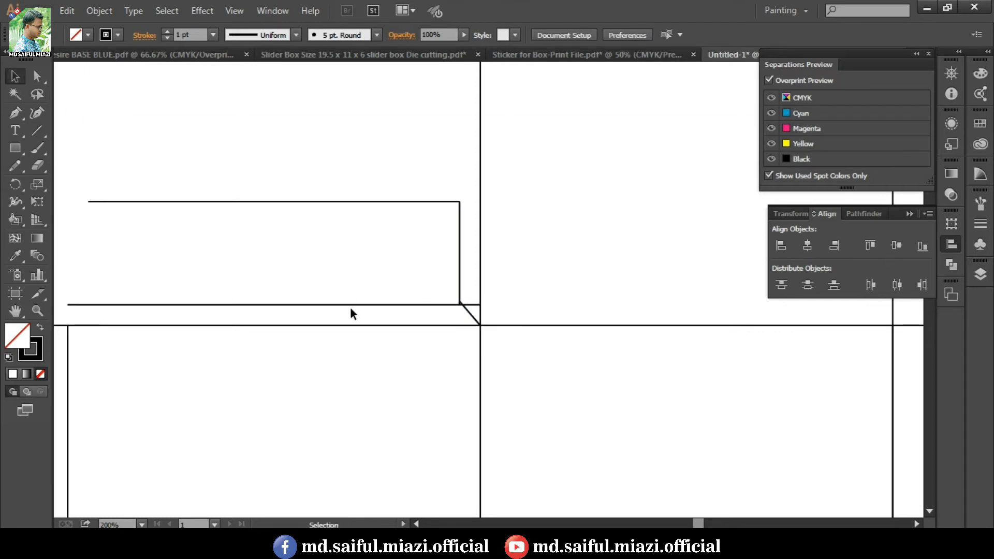
Delete the guide line and redraw the diagonal exactly between the right side's lower end and the panel corner
click(352, 305)
key(Delete)
click(464, 309)
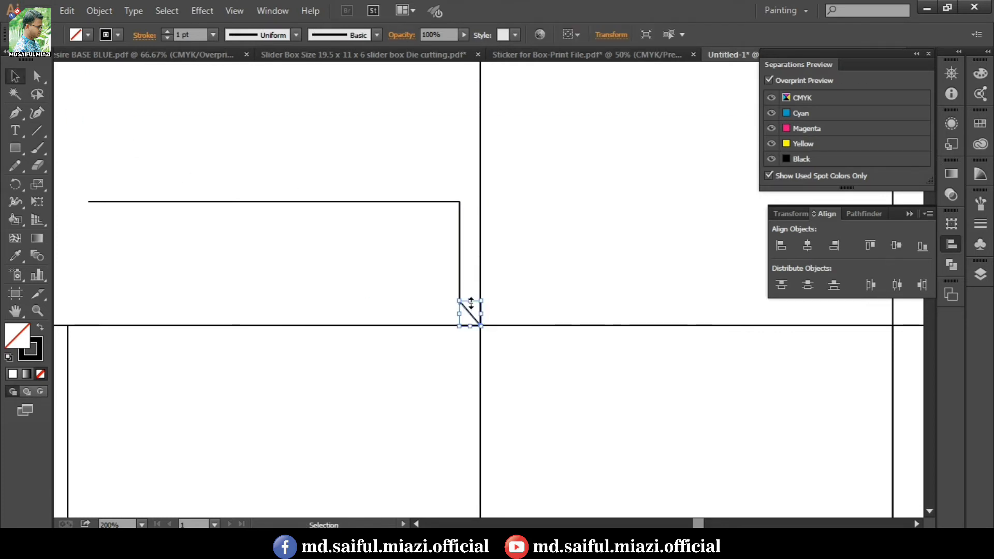
click(37, 130)
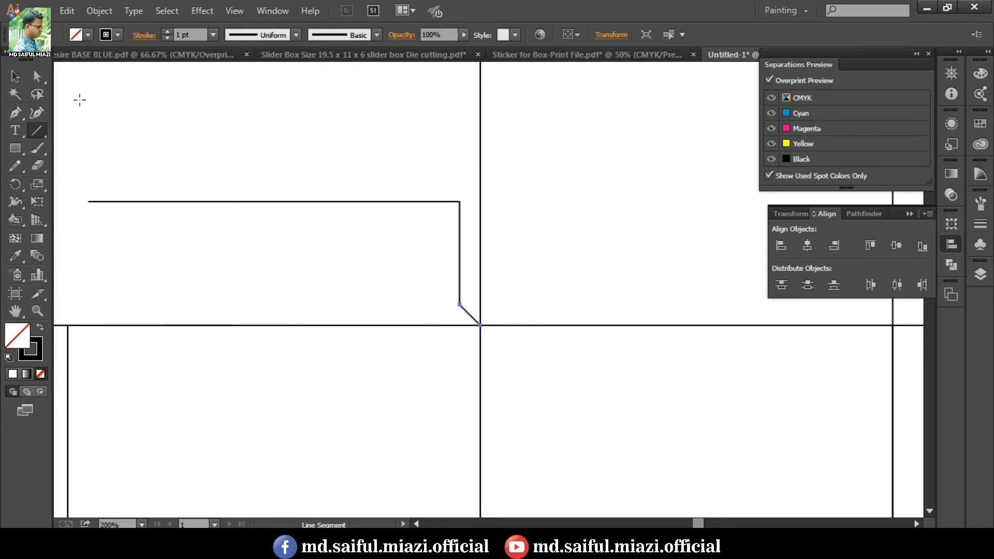
key(v)
click(207, 144)
drag(222, 136, 399, 170)
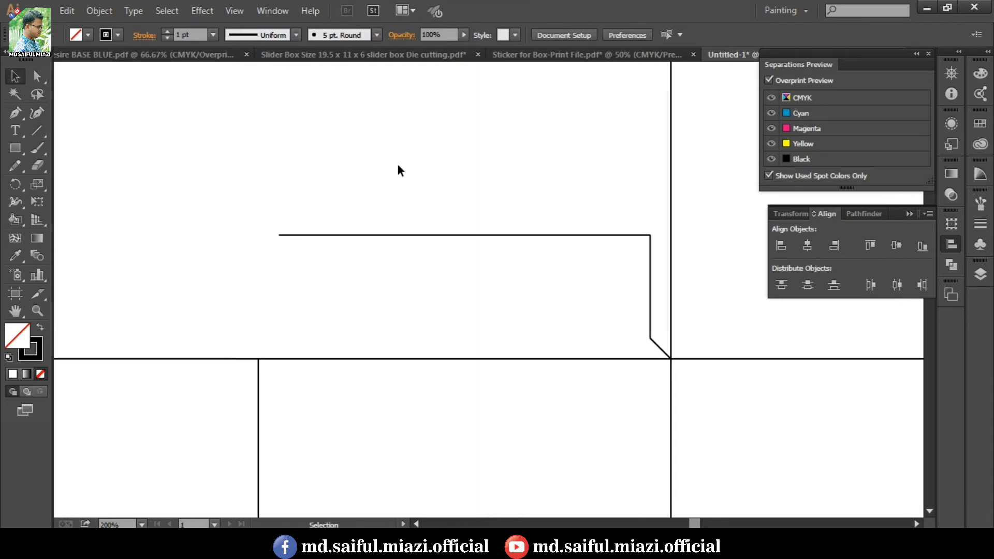
Start the dust flap's left side with a vertical line about 0.5 cm high at the panel corner and an inward diagonal
click(36, 129)
drag(258, 358, 258, 338)
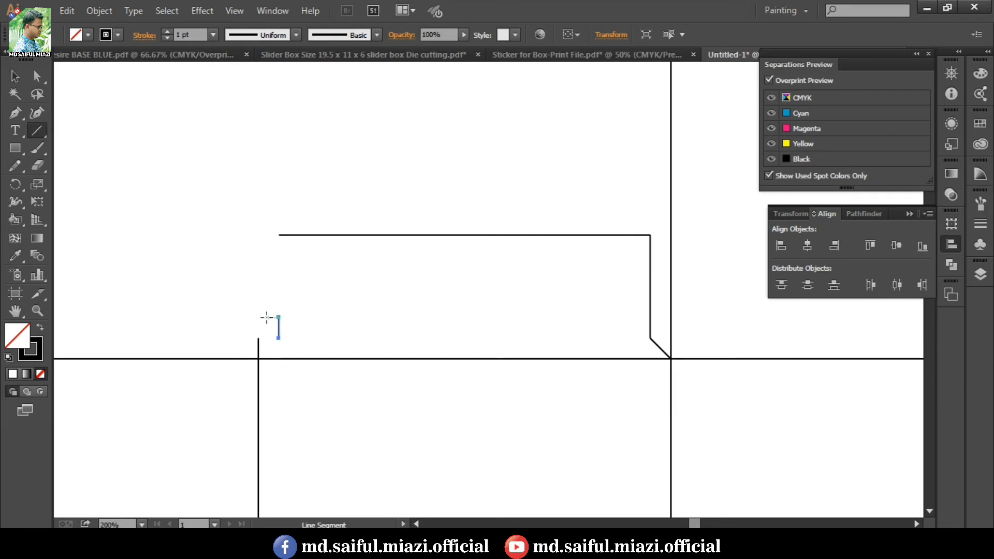
drag(258, 337, 279, 317)
Shorten the flap's top line at its left end and connect it to the diagonal with a curved arc
click(15, 76)
click(310, 235)
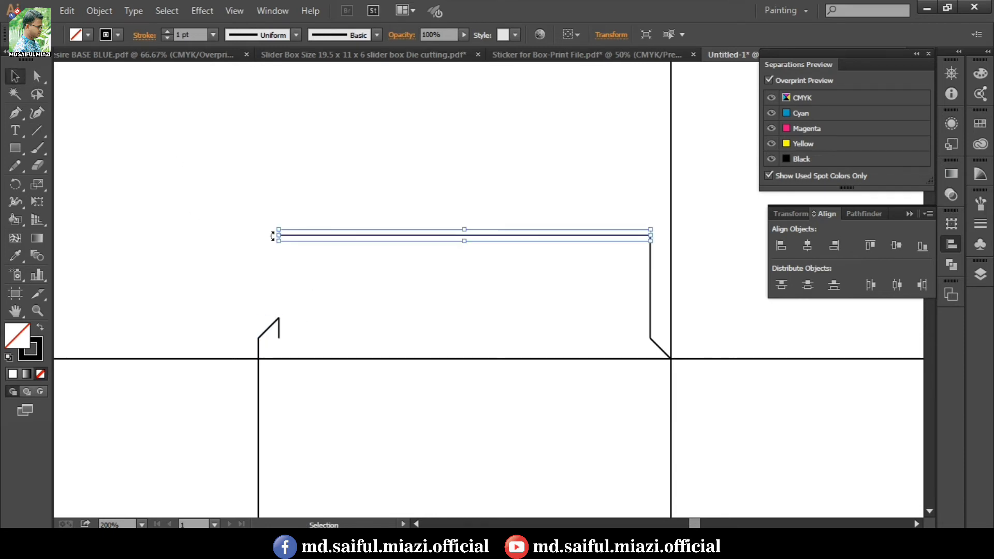
drag(279, 235, 315, 235)
drag(278, 317, 314, 235)
click(15, 78)
click(111, 135)
scroll(310, 153, down, 2)
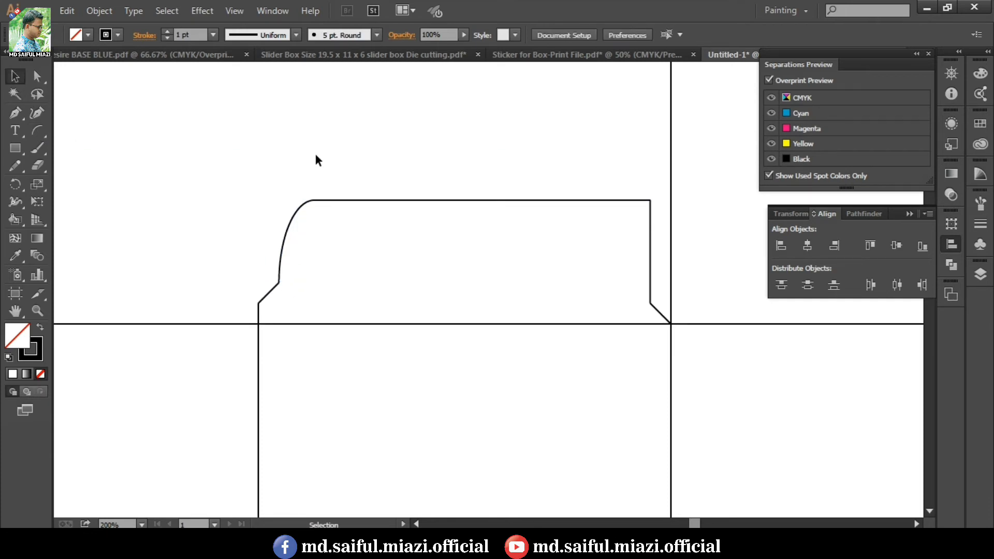
Duplicate the complete dust flap outline and move the copy straight down into the second panel
ctrl+alt+click(380, 251)
ctrl+alt+click(379, 252)
drag(500, 258, 334, 182)
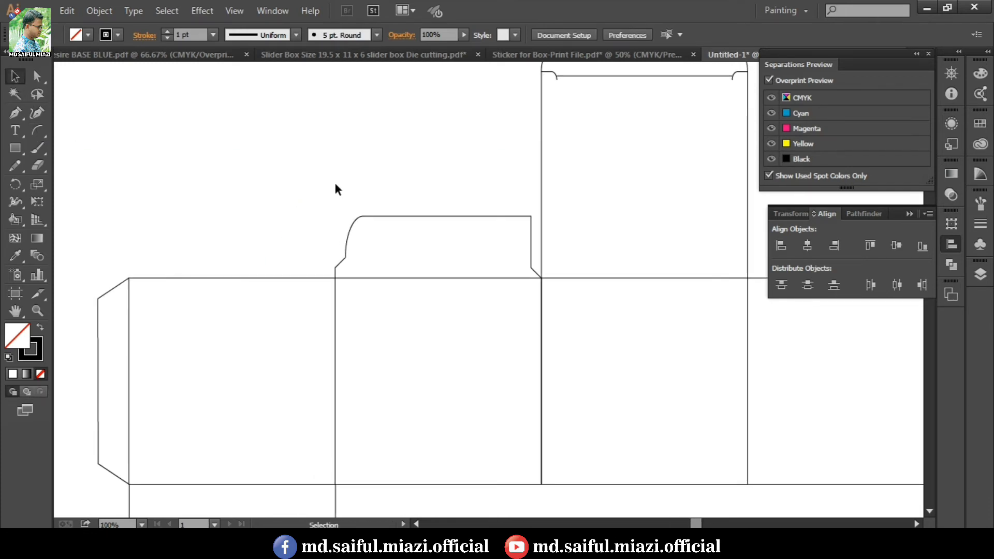
scroll(385, 233, down, 2)
ctrl+alt+click(403, 210)
ctrl+alt+click(403, 210)
drag(489, 254, 222, 119)
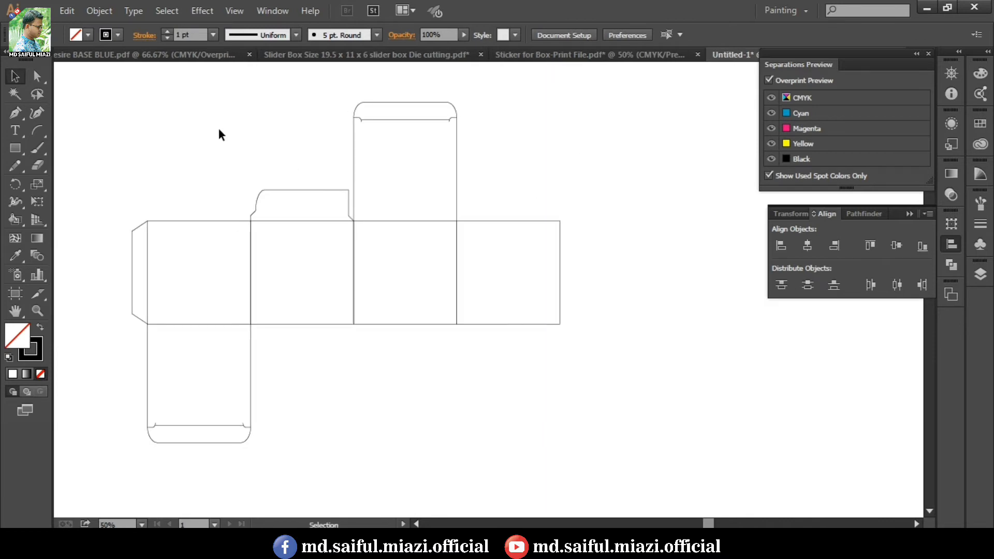
drag(224, 157, 351, 218)
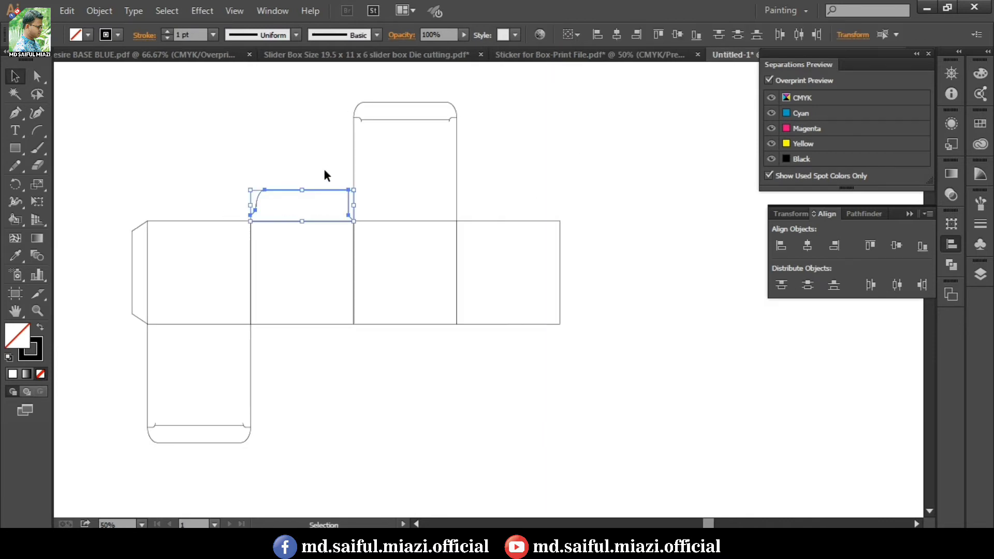
key(alt+shift+Down)
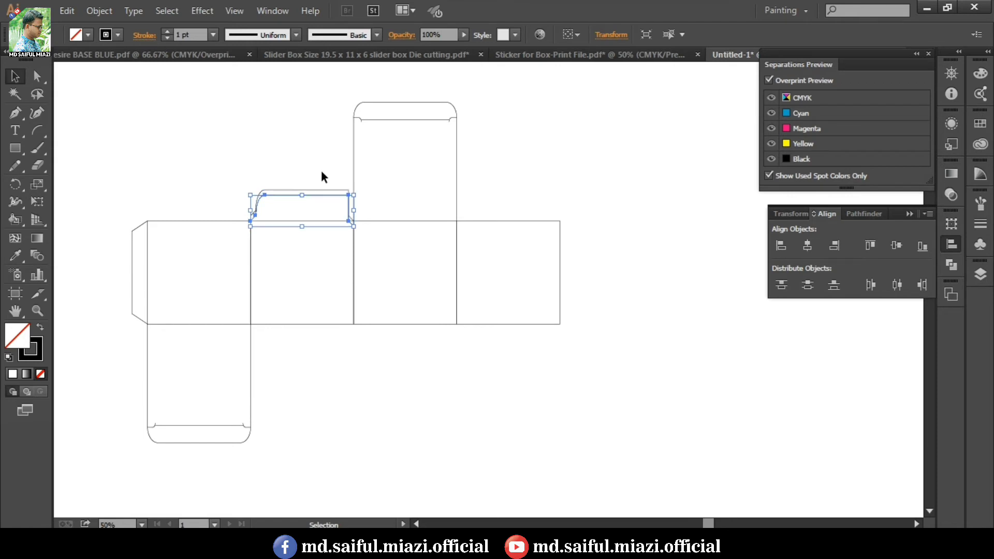
key(shift+Down)
key(shift+Down)
key(shift+Down)
key(shift+Down)
key(shift+Down)
key(shift+Down)
key(shift+Down)
key(shift+Down)
key(shift+Down)
key(shift+Down)
key(shift+Down)
key(shift+Down)
key(shift+Down)
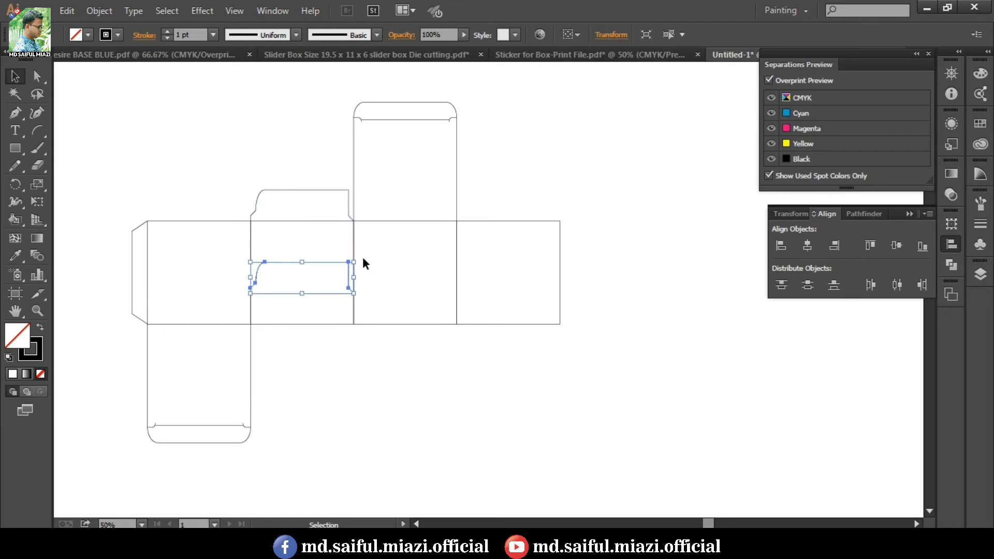
Rotate the dust flap copy 180° and attach it to the second panel's lower edge
drag(362, 256, 239, 299)
drag(322, 291, 321, 353)
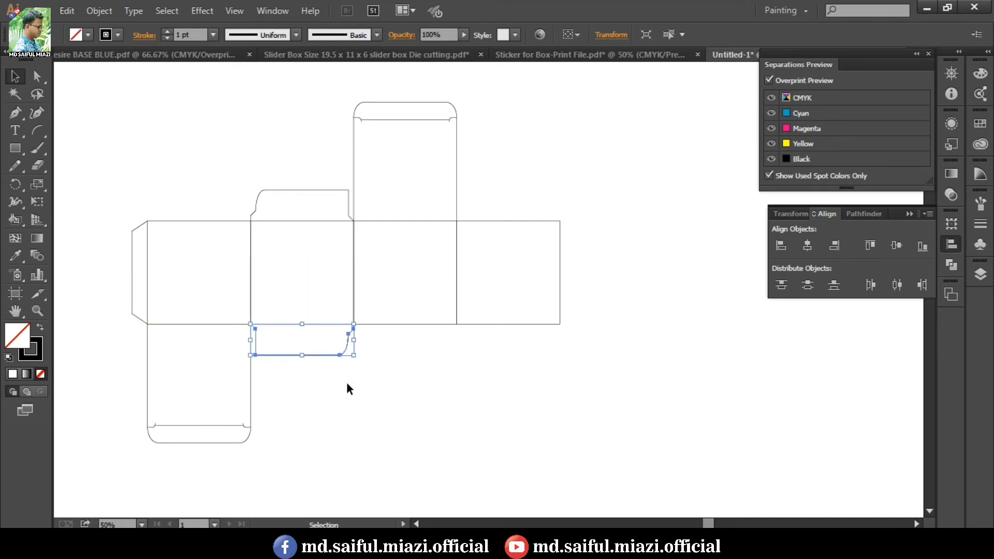
click(347, 385)
Copy the upper dust flap onto the upper edge of the rightmost panel
drag(443, 372, 279, 367)
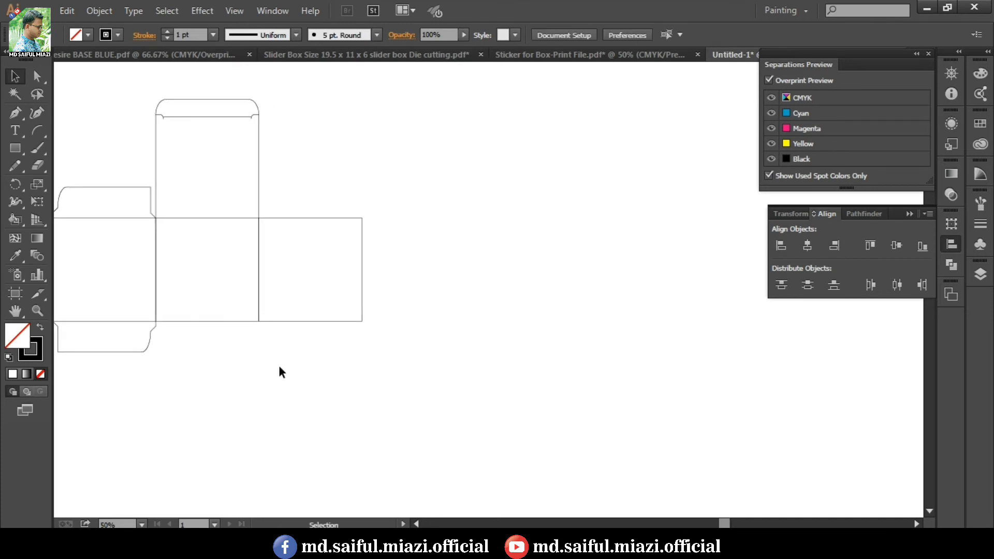
click(129, 349)
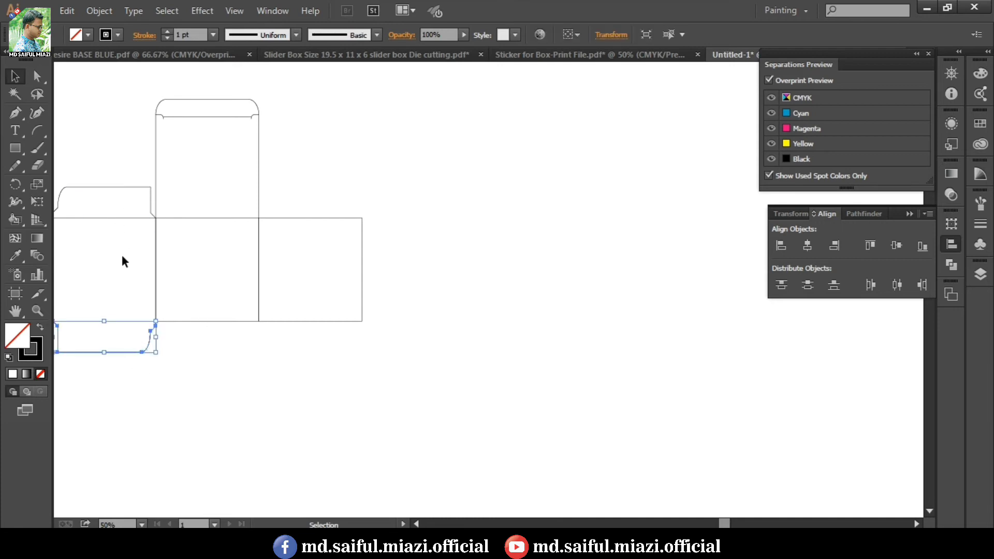
click(134, 189)
drag(115, 204, 321, 187)
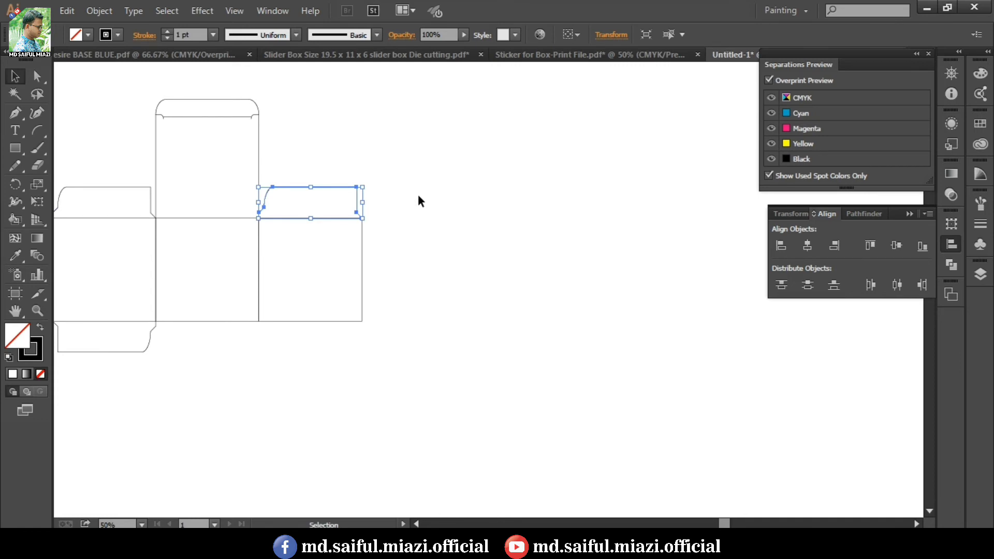
Reflect the copied flap upside down and move it to the rightmost panel's lower edge
drag(18, 190, 56, 203)
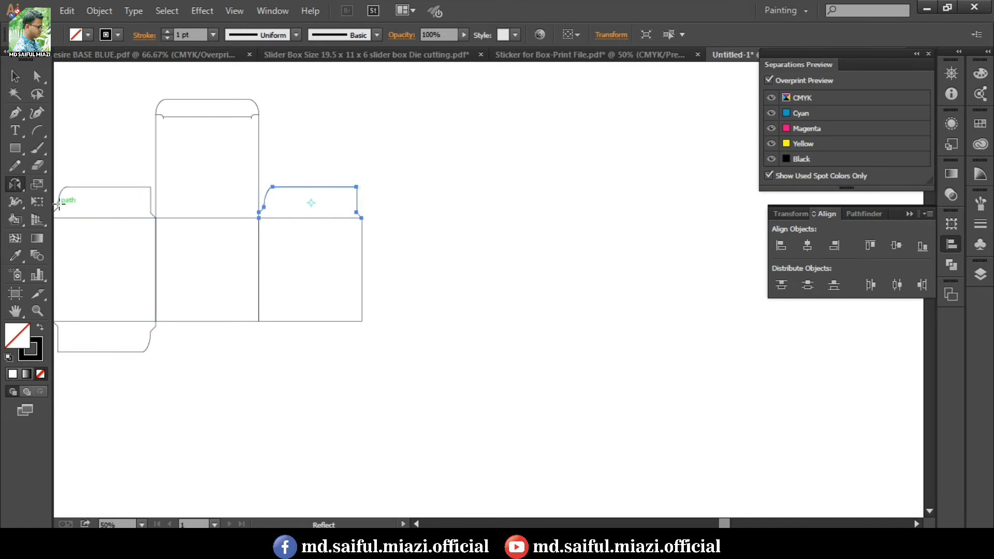
drag(334, 209, 426, 166)
click(14, 78)
drag(358, 206, 357, 340)
click(389, 337)
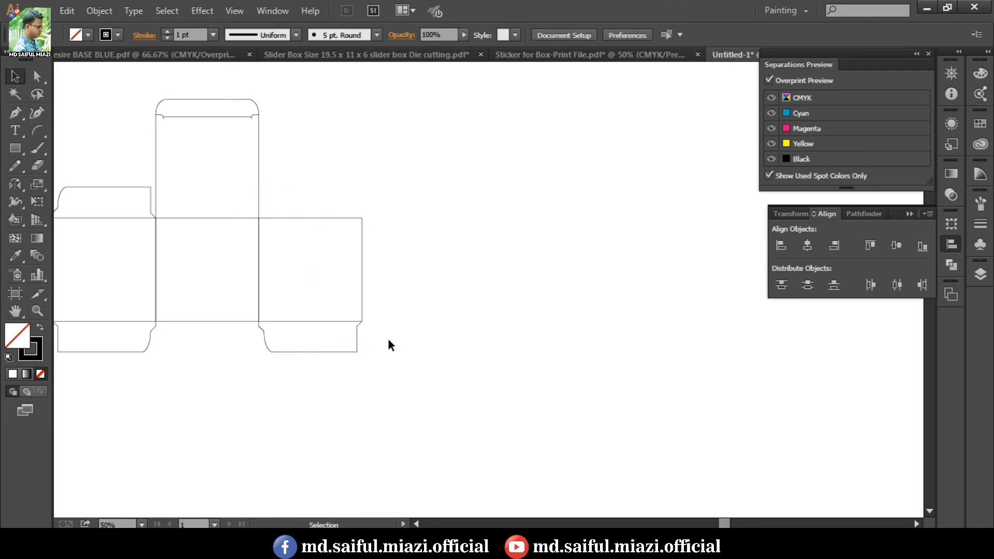
Place a copy of the rightmost panel's lower flap, rotated 180°, on that panel's upper edge
click(355, 342)
key(shift+Up)
key(shift+Up)
key(shift+Up)
key(shift+Up)
key(shift+Up)
key(shift+Up)
key(shift+Up)
key(shift+Up)
key(shift+Up)
key(shift+Up)
key(shift+Up)
key(shift+Up)
key(shift+Up)
key(shift+Up)
key(shift+Up)
key(shift+Up)
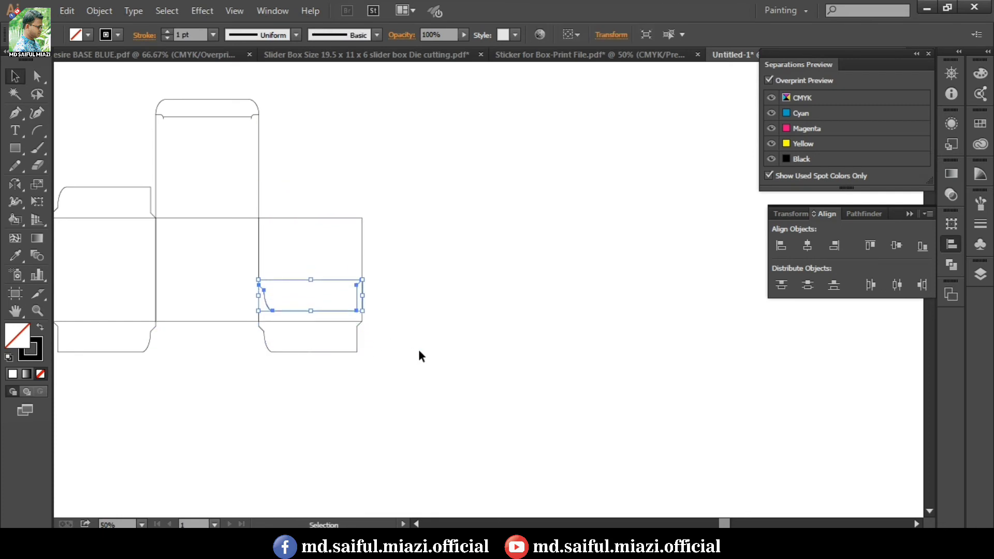
key(shift+Up)
key(shift+Up)
key(shift+Up)
key(shift+Up)
key(shift+Up)
key(shift+Up)
key(shift+Up)
key(shift+Up)
drag(375, 294, 197, 225)
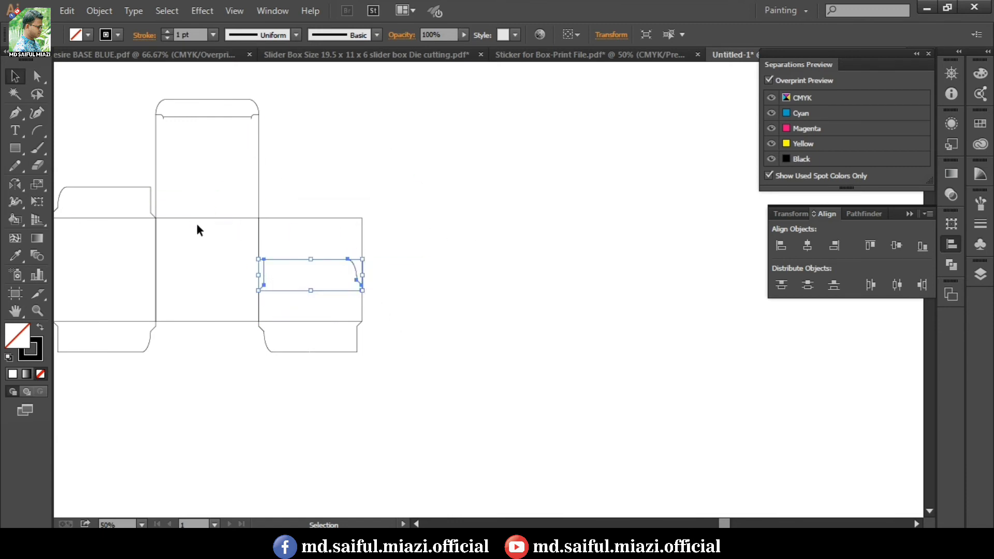
drag(353, 272, 355, 195)
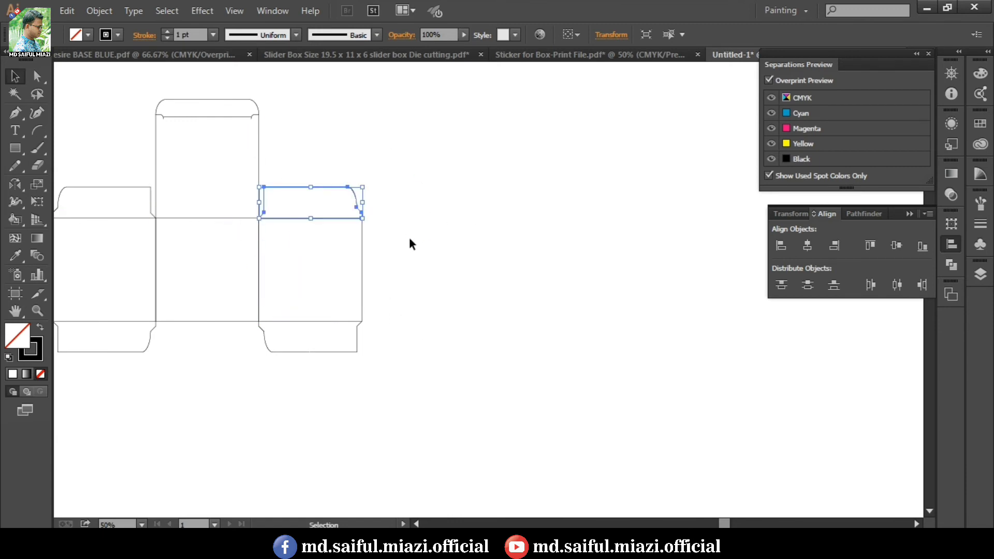
Move the four-panel printed artwork strip over the box template's row of panels, starting at the panel beside the glue flap
click(406, 248)
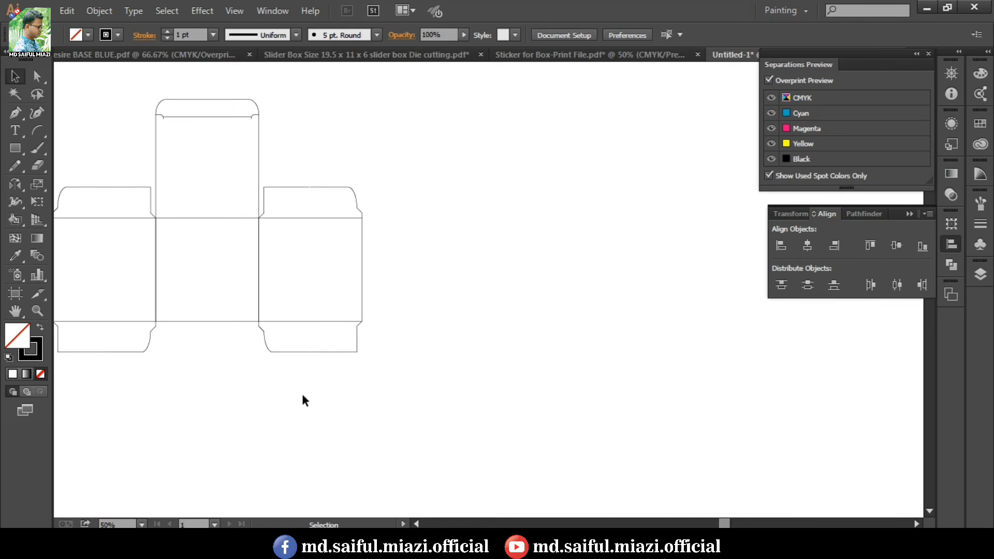
drag(209, 426, 404, 424)
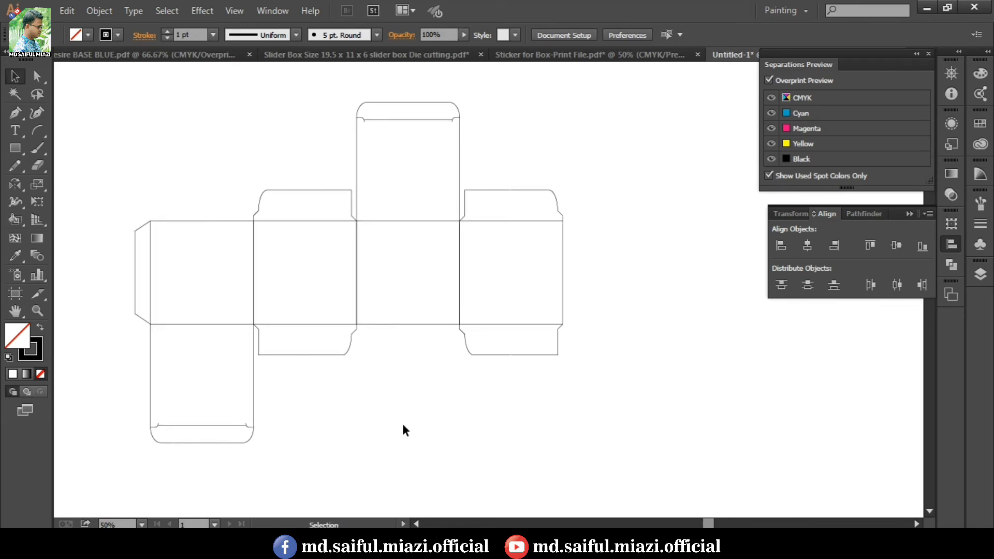
ctrl+alt+click(386, 272)
drag(271, 145, 709, 450)
key(space)
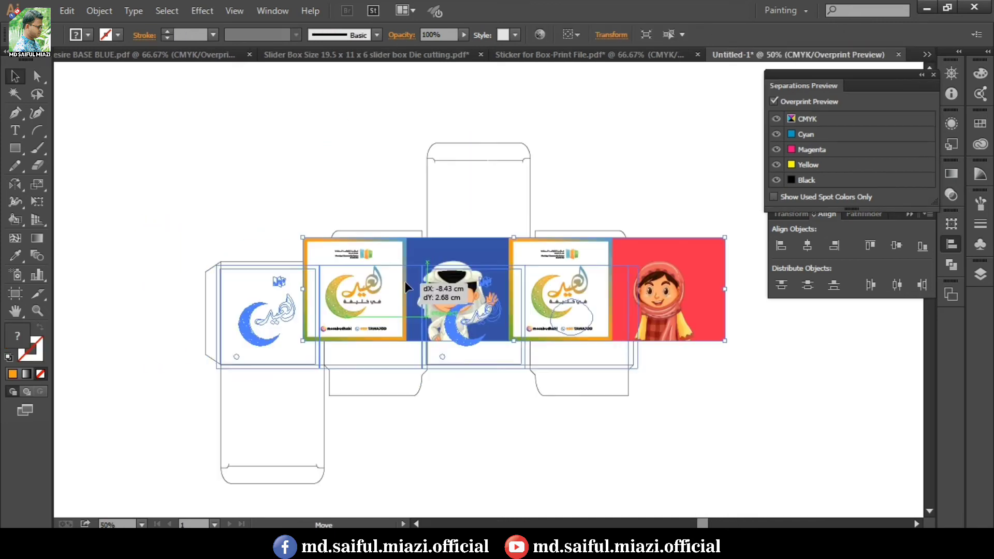
drag(414, 276, 410, 278)
click(337, 169)
Nudge the artwork strip slightly down and left to line up its lower edge and corner with the first panel's fold lines
ctrl+click(330, 307)
ctrl+click(402, 301)
ctrl+click(485, 284)
ctrl+click(486, 283)
click(615, 257)
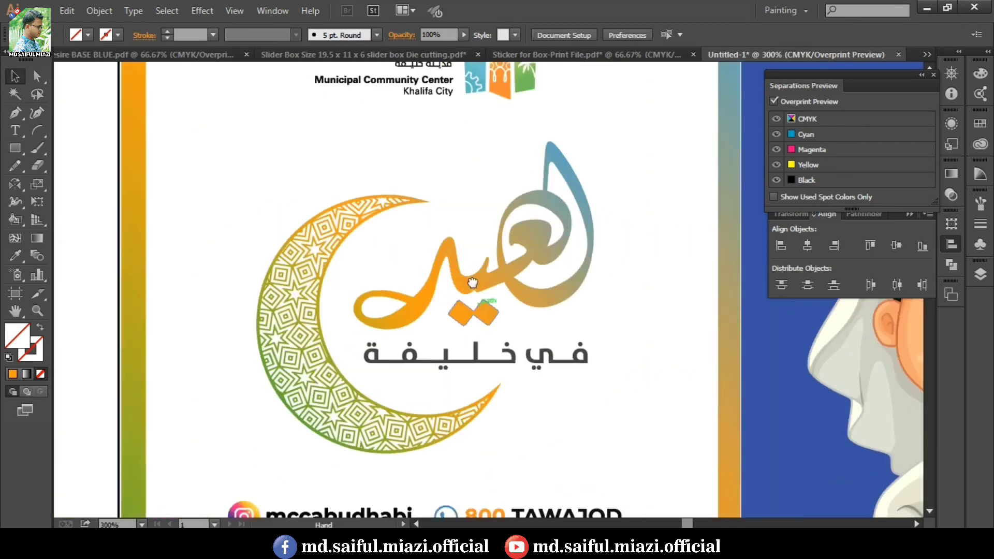
scroll(497, 289, down, 4)
click(384, 433)
key(Left)
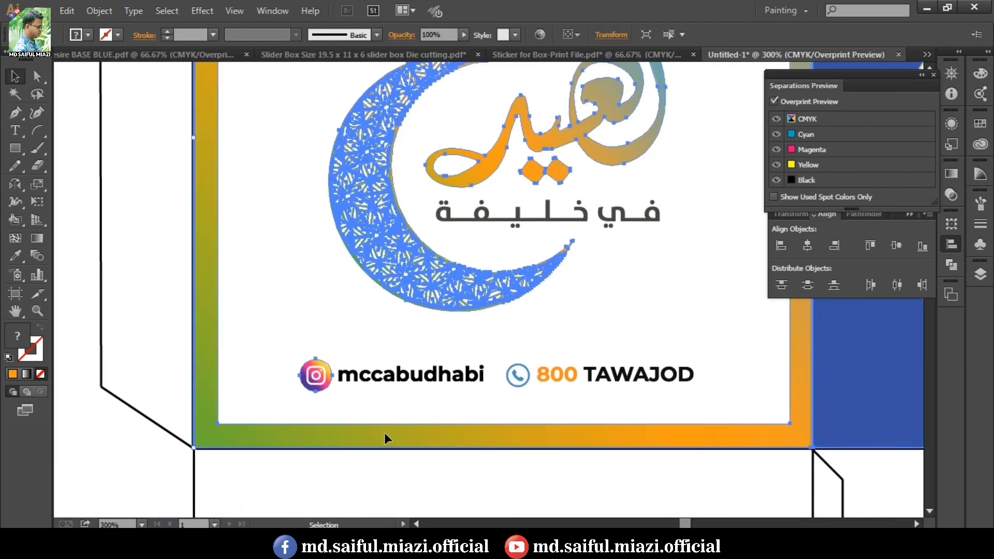
key(Down)
key(Left)
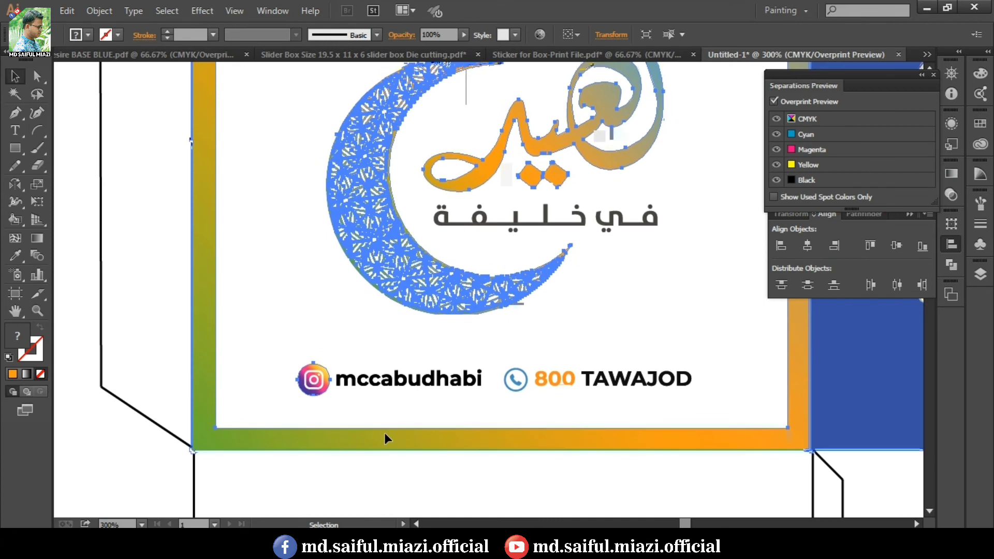
Examine how the placed artwork lines up with the panels, dust flaps and lids across the whole box layout
ctrl+alt+click(400, 354)
ctrl+alt+click(399, 353)
drag(399, 355, 59, 377)
click(507, 438)
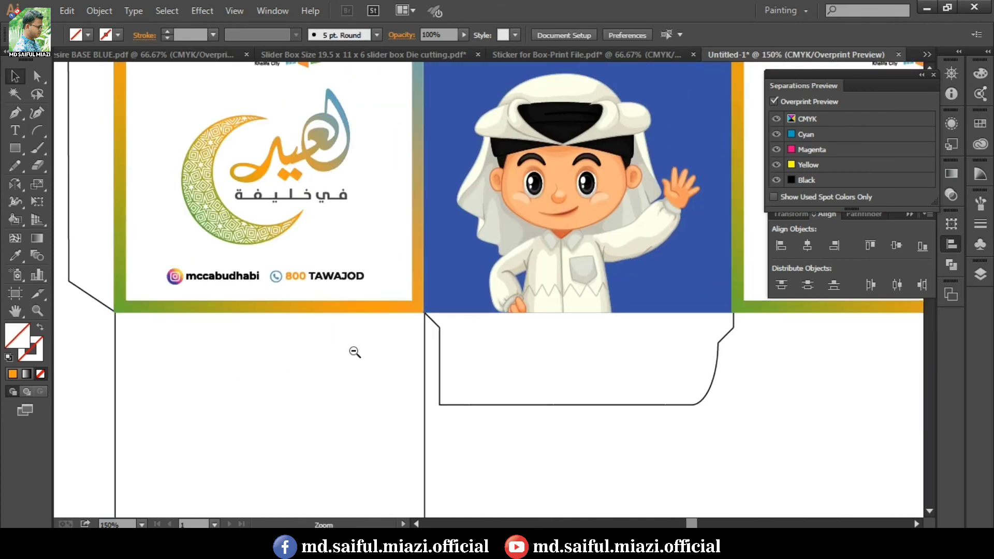
key(ctrl+minus)
key(ctrl+minus)
drag(743, 402, 452, 444)
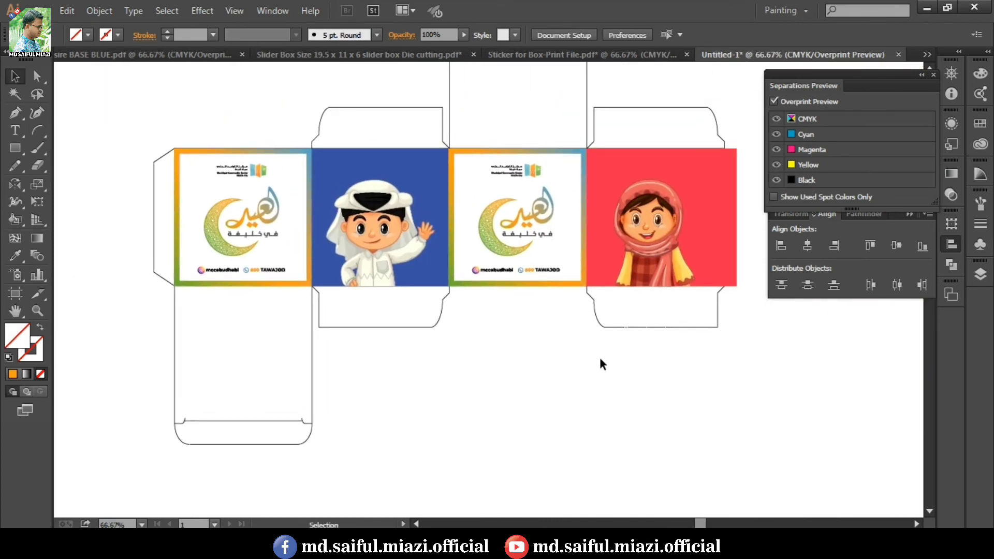
drag(646, 364, 618, 371)
scroll(571, 443, up, 3)
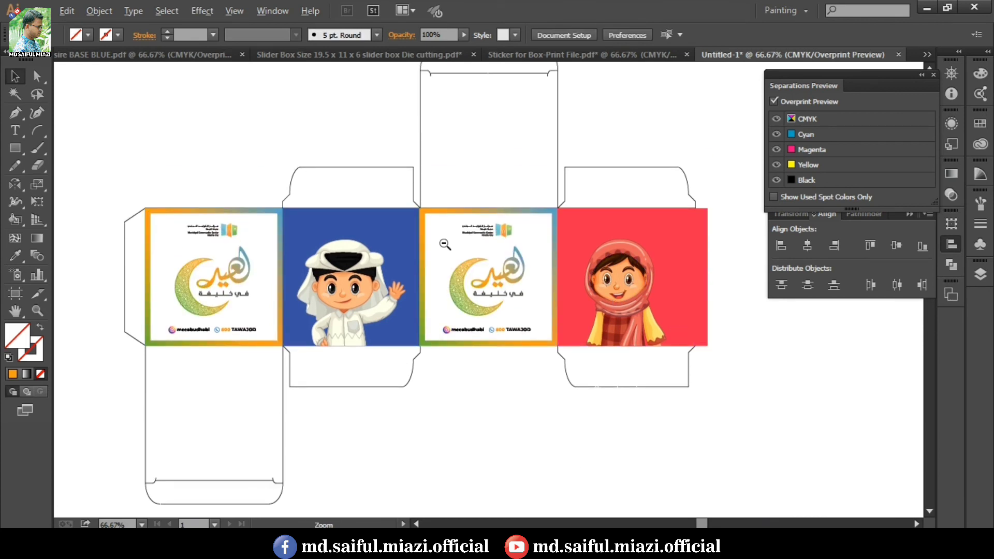
ctrl+alt+click(443, 244)
drag(398, 158, 364, 113)
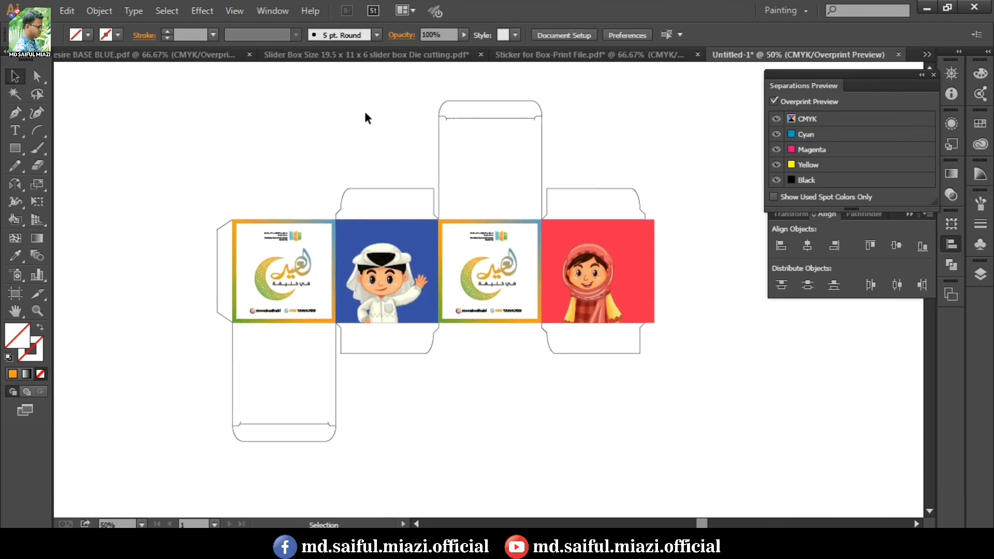
Draw a background rectangle about 55 cm wide and 41 cm high around the whole box layout and fill it orange
click(14, 151)
scroll(233, 178, up, 1)
drag(151, 81, 718, 504)
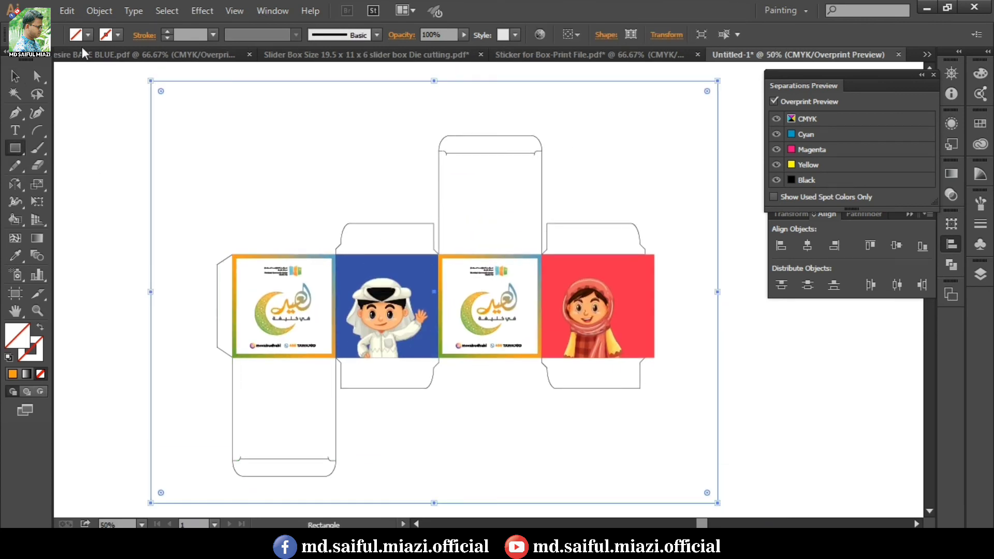
click(86, 35)
click(141, 61)
click(310, 186)
Send the orange rectangle to the back, behind the artwork and the die line
right_click(189, 96)
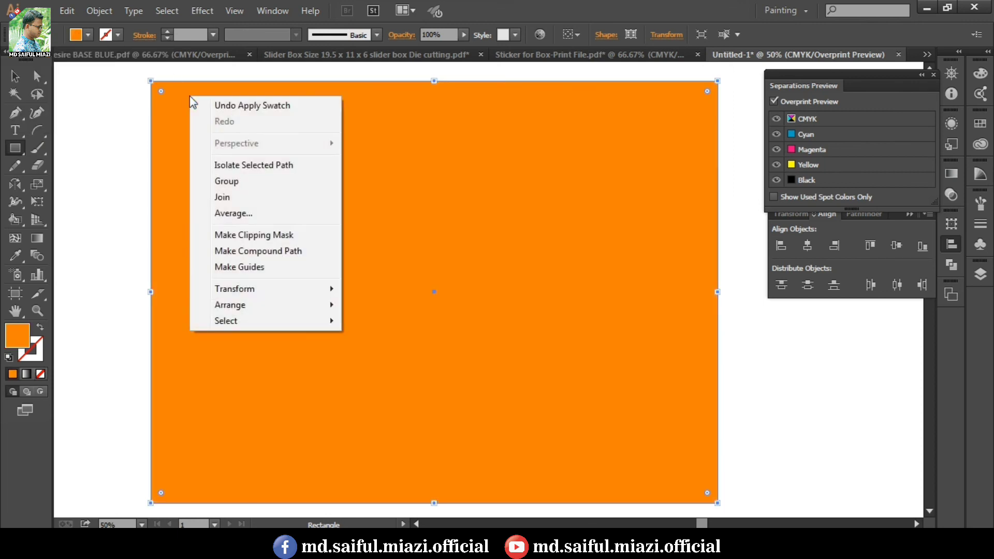
mouse_move(228, 306)
click(377, 350)
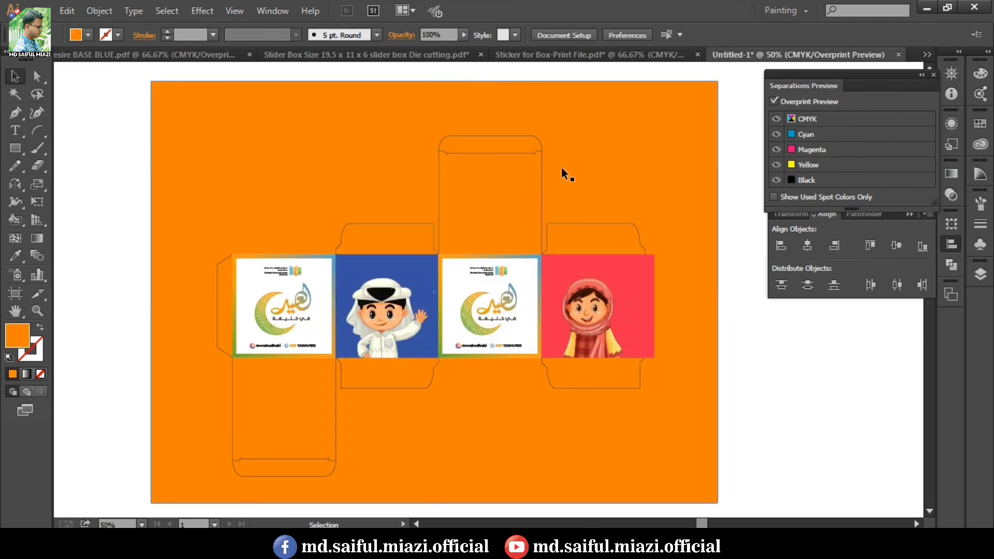
Create trim marks around the grouped box die line
click(542, 155)
click(99, 10)
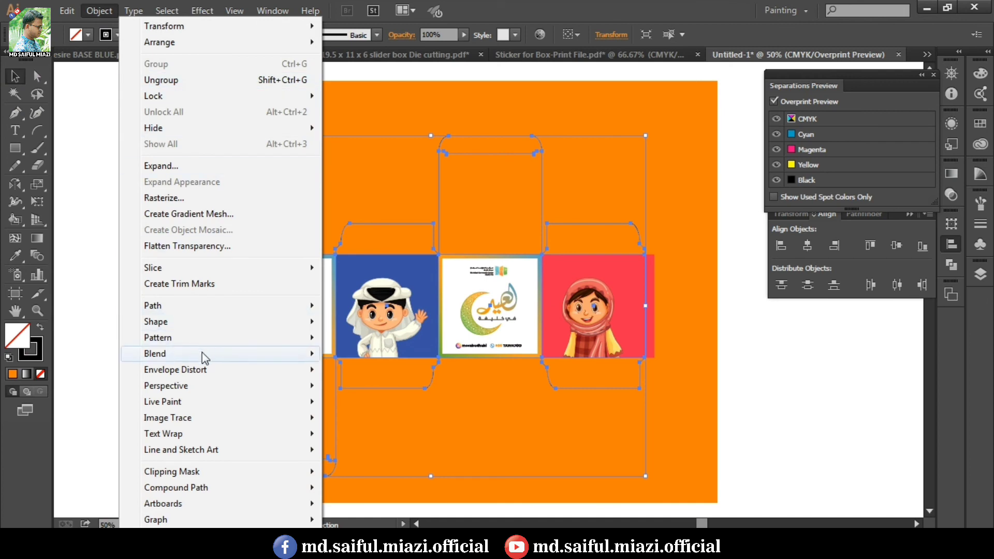
click(197, 284)
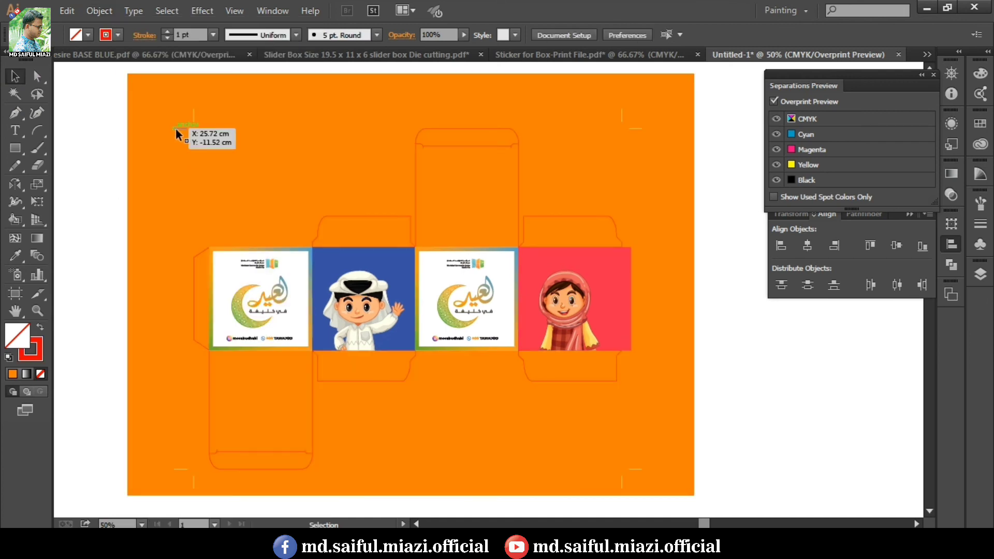
Set the stroke of the trim marks to the registration swatch
click(176, 129)
click(107, 36)
click(21, 58)
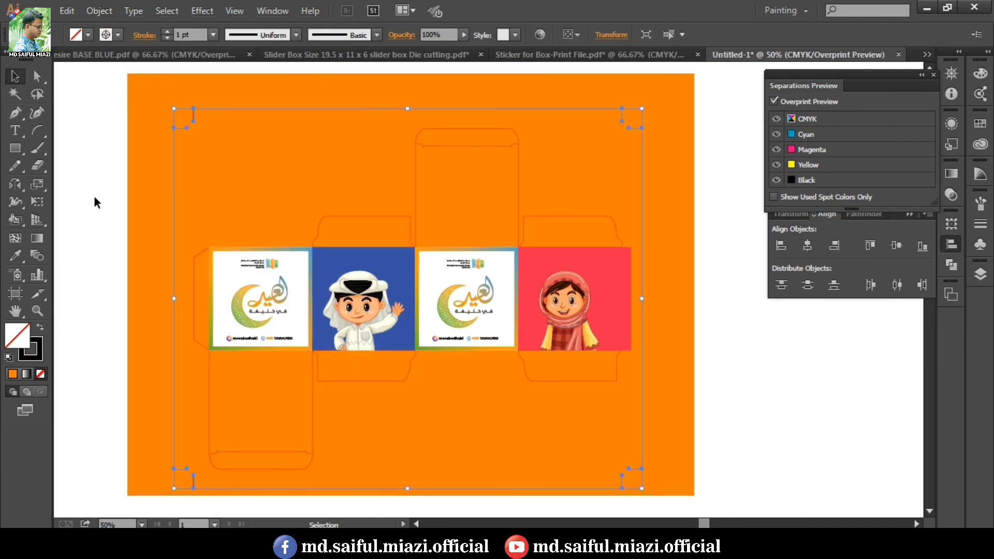
click(94, 195)
Shrink the orange background to about 36.2 cm high from its upper edge and pull both side edges in near the trim marks
click(259, 171)
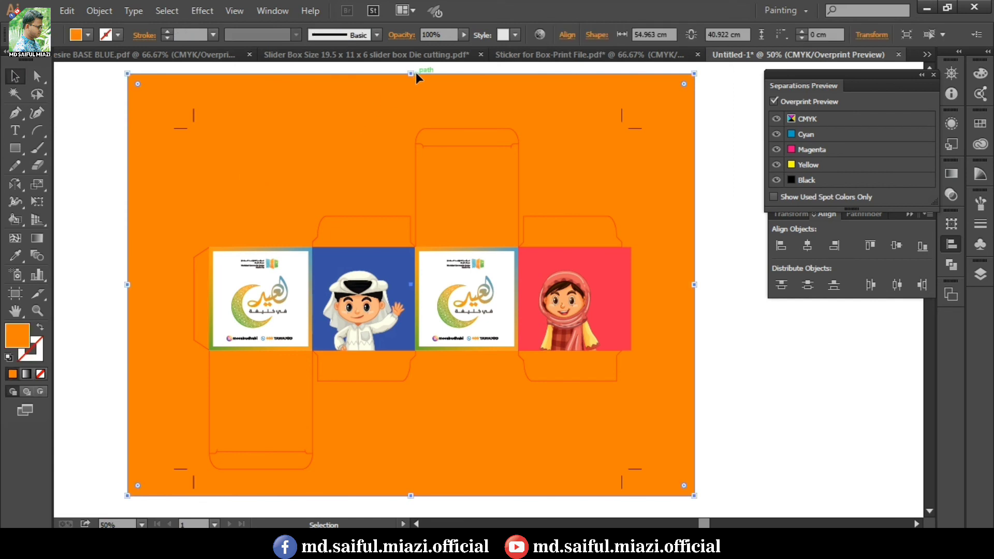
drag(415, 73, 410, 122)
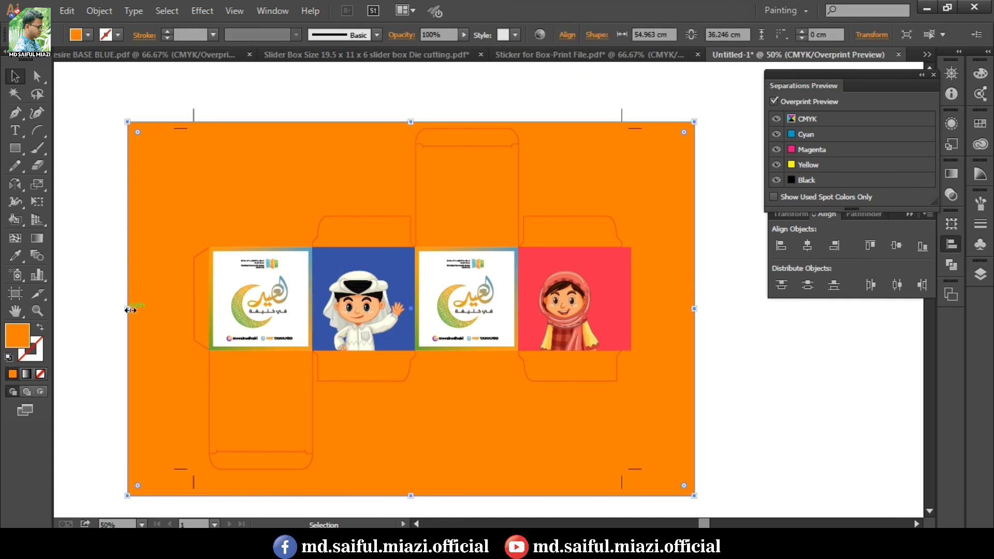
drag(128, 309, 188, 309)
drag(695, 308, 623, 307)
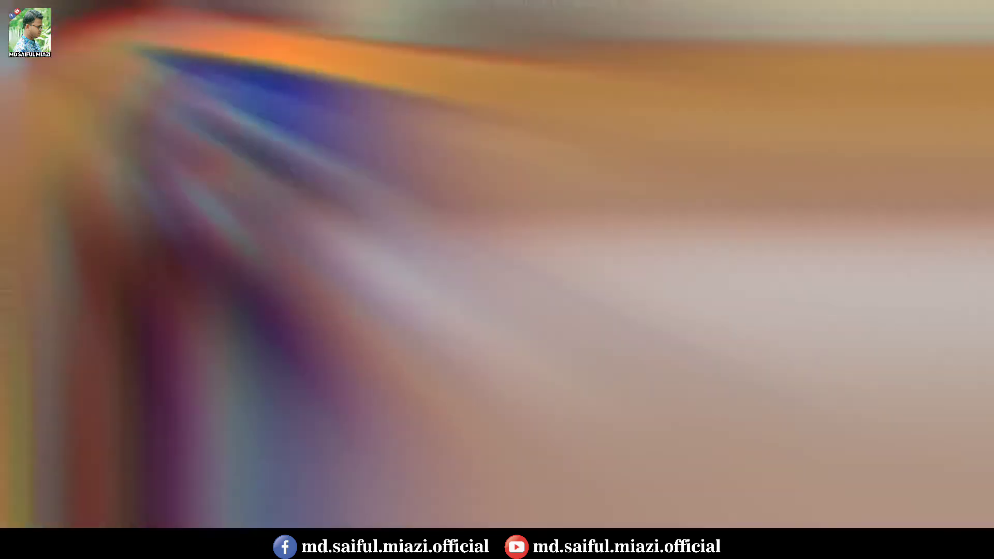